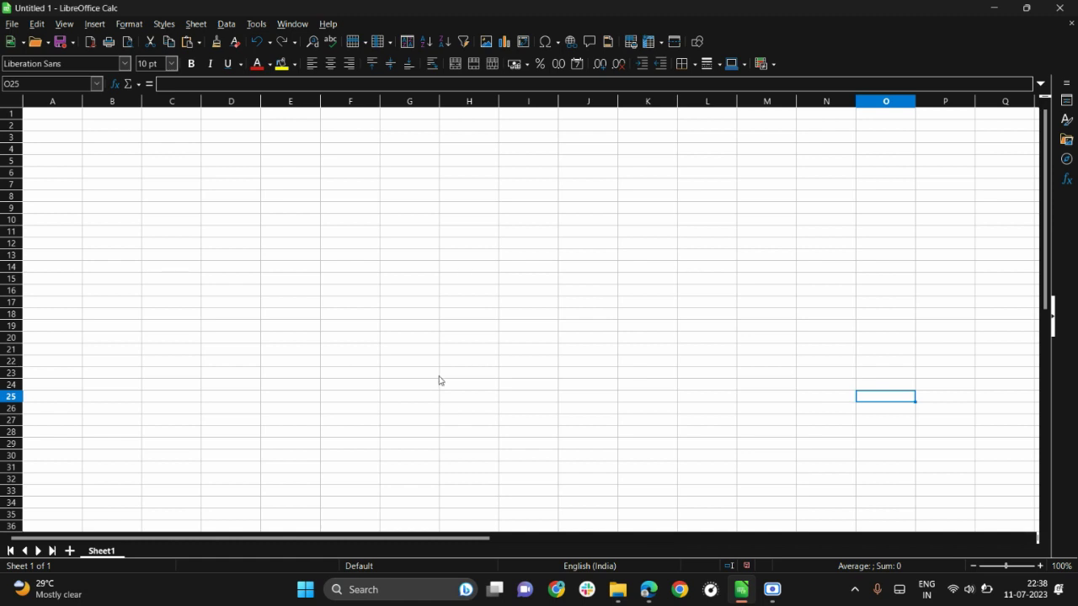
left_click(86, 141)
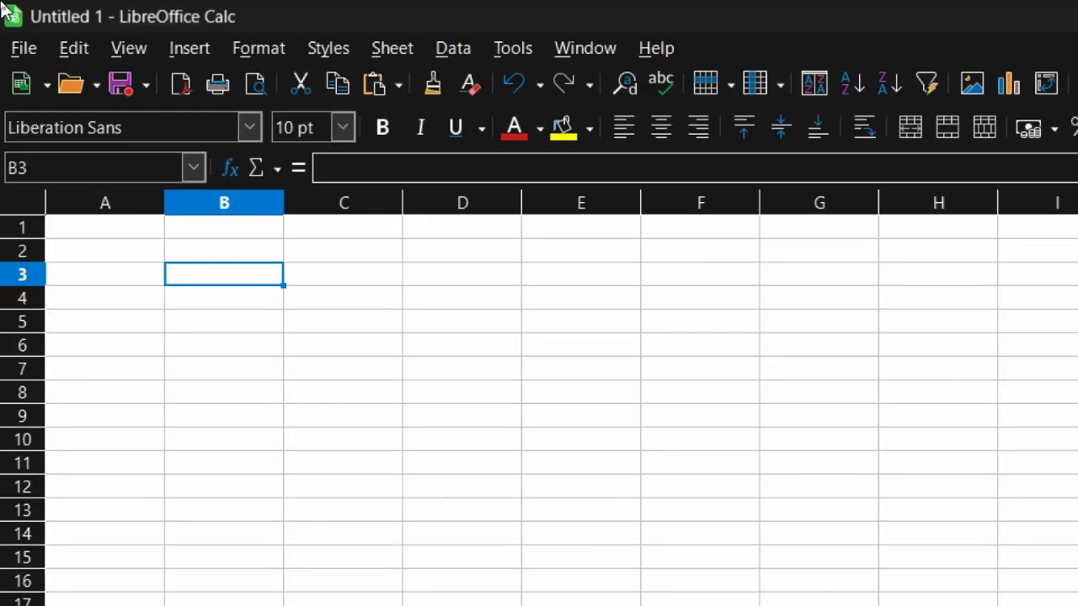
left_click(12, 25)
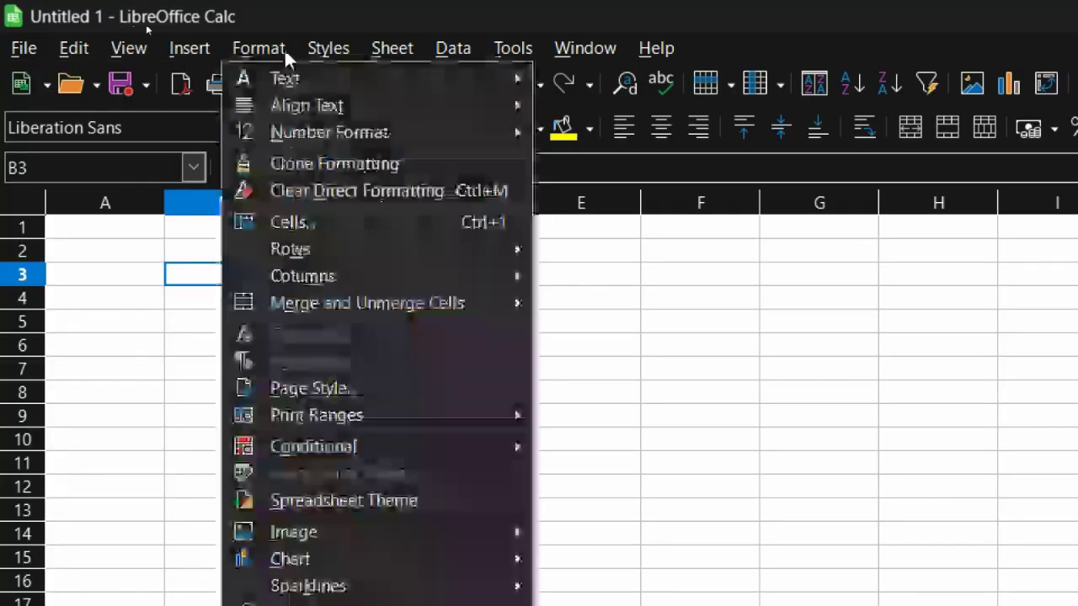
mouse_move(54, 47)
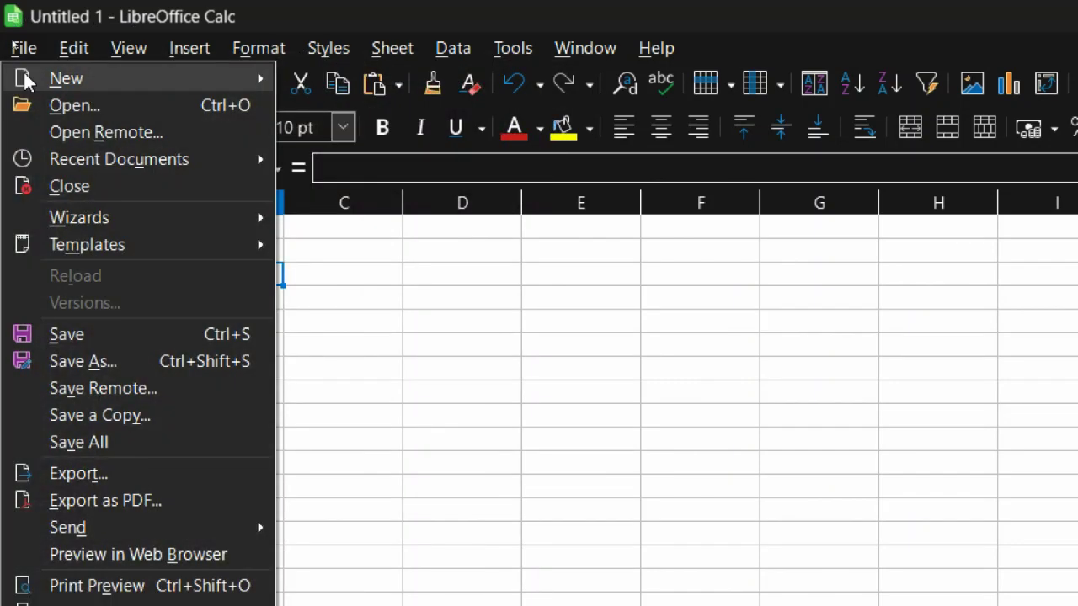
mouse_move(38, 79)
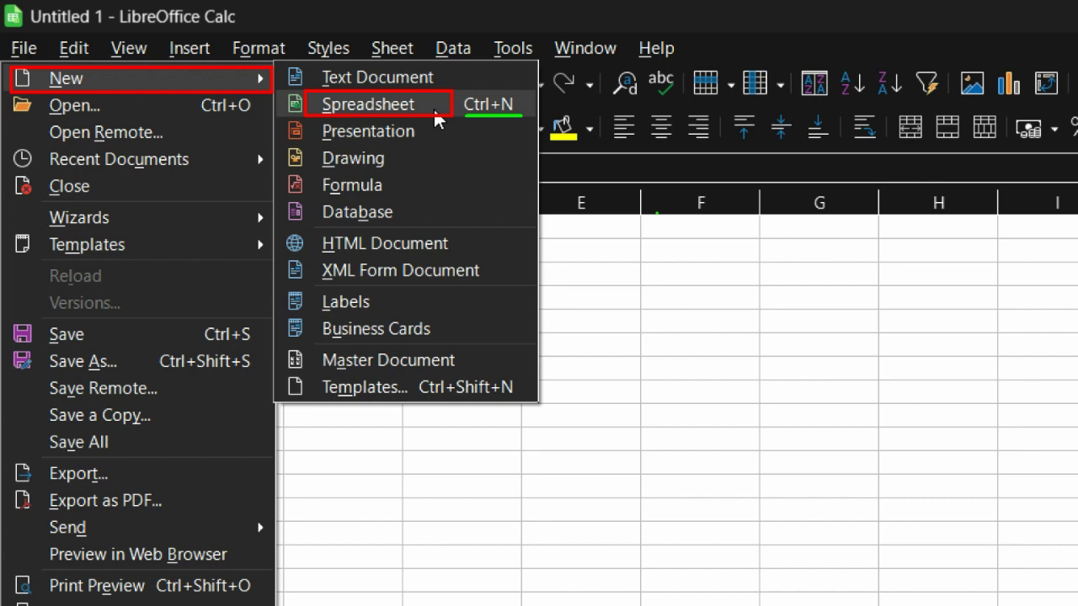
left_click(541, 313)
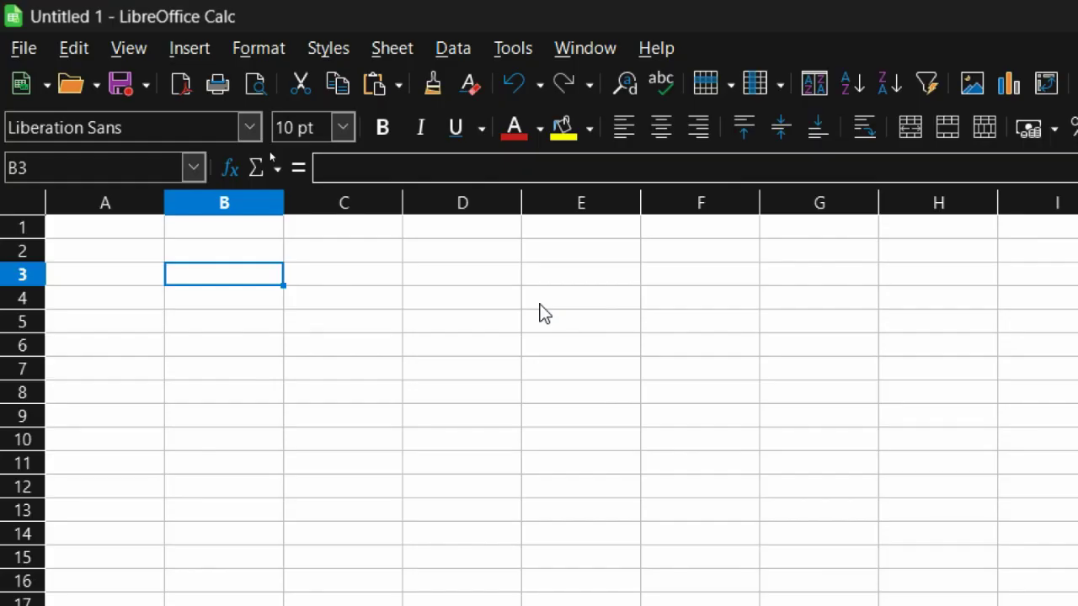
- Create a new blank spreadsheet, move its window aside to reveal the first one, and maximize it again
left_click(30, 48)
mouse_move(122, 74)
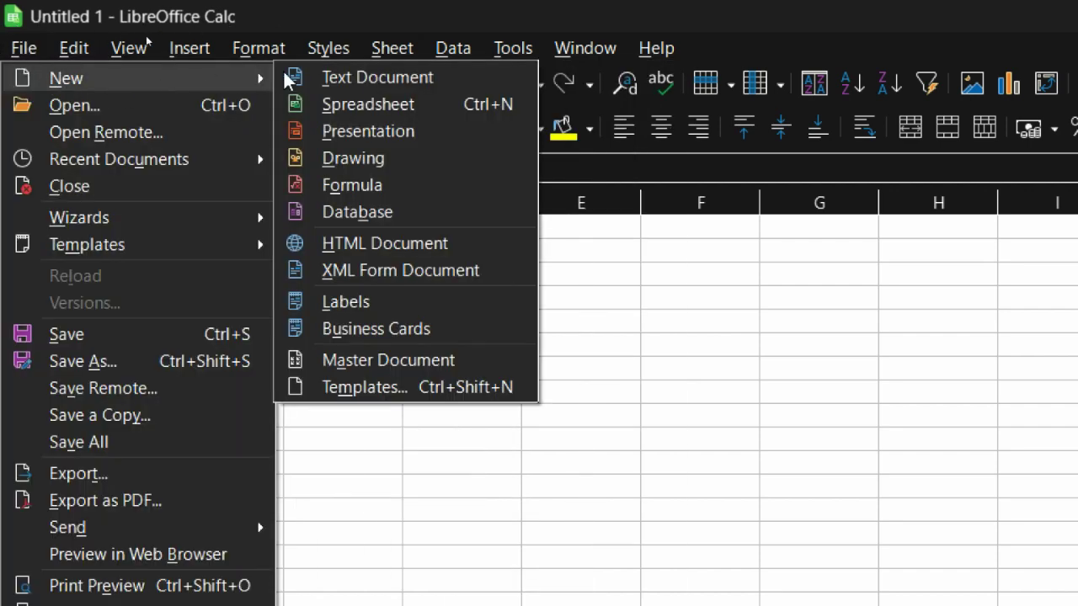
left_click(325, 104)
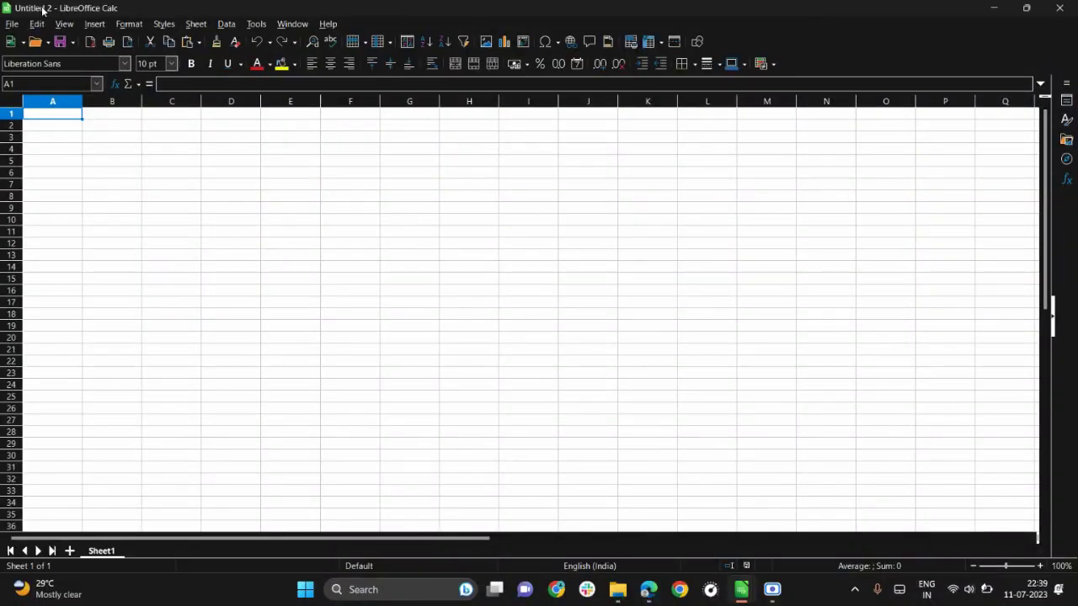
left_click_drag(42, 10, 433, 150)
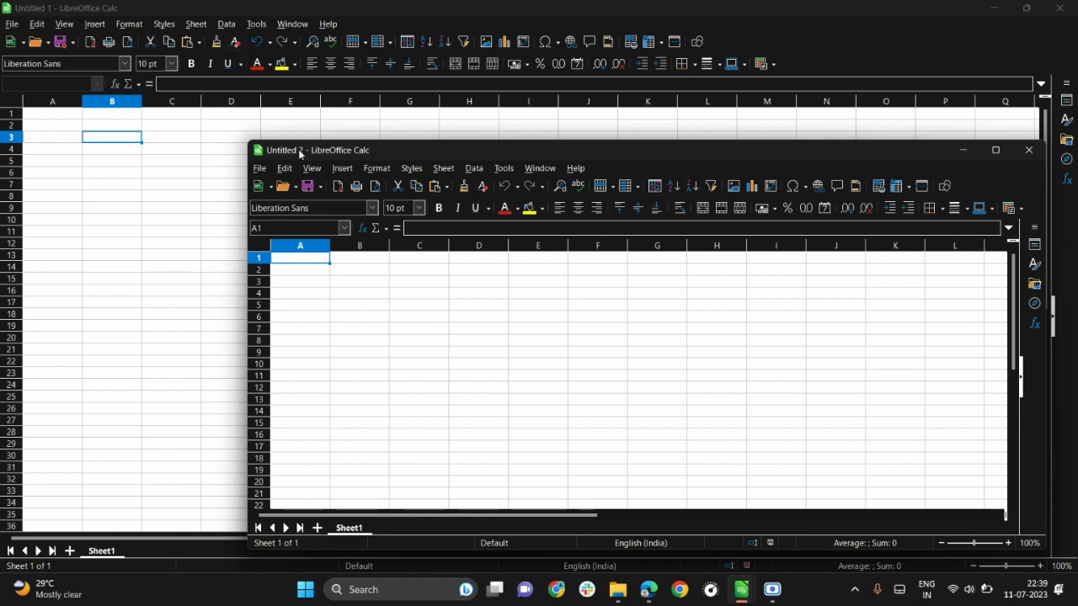
double_click(376, 150)
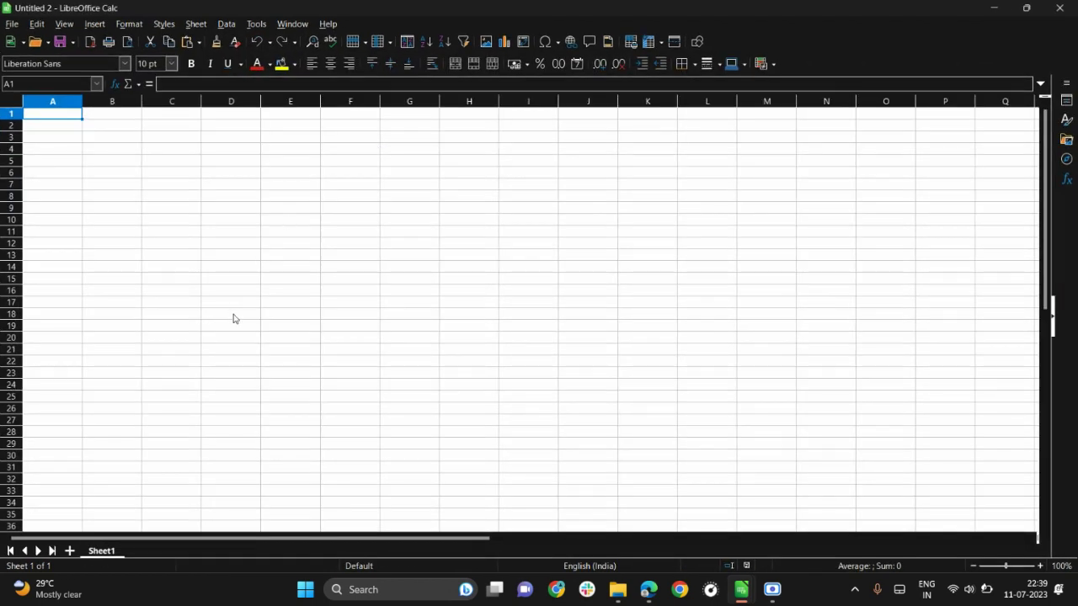
- Add four new sheets to the workbook after Sheet1
left_click(72, 550)
left_click(72, 550)
left_click(72, 551)
left_click(72, 551)
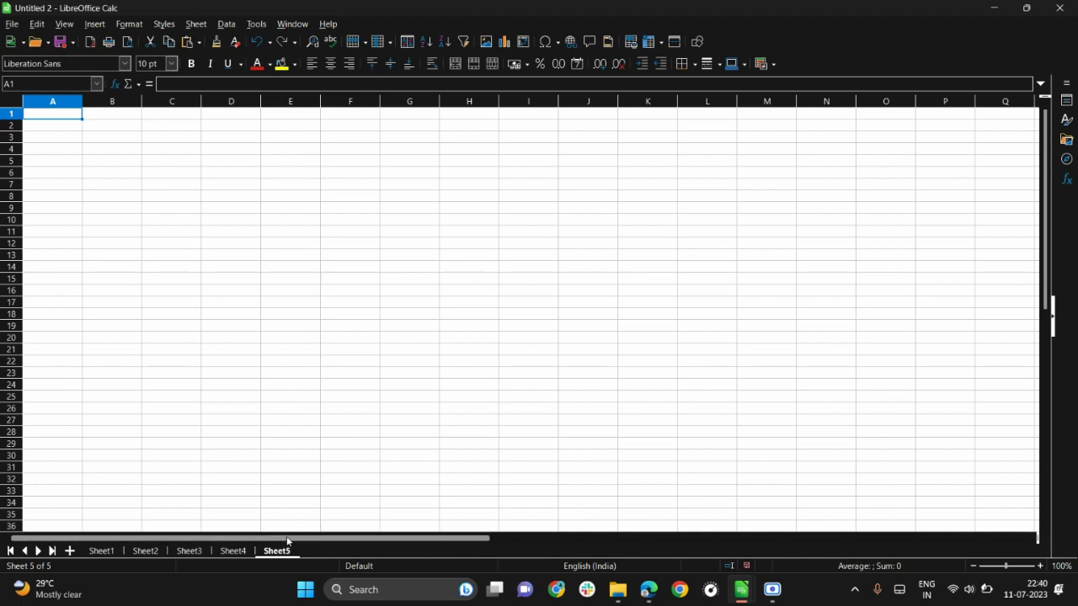
- Delete Sheet5 from the workbook and confirm the deletion
left_click(104, 551)
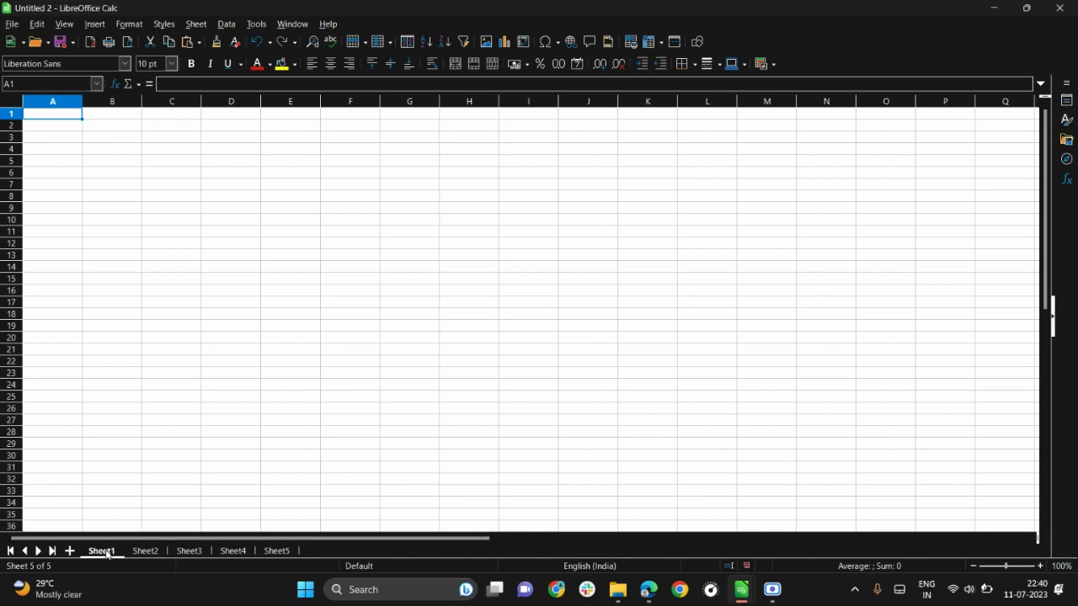
right_click(267, 556)
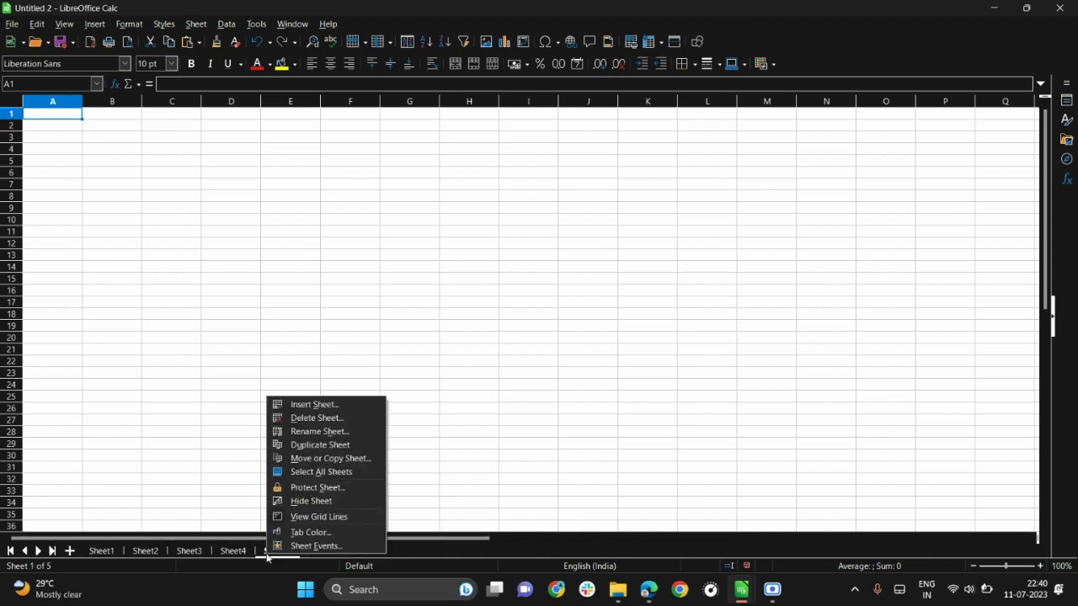
left_click(303, 419)
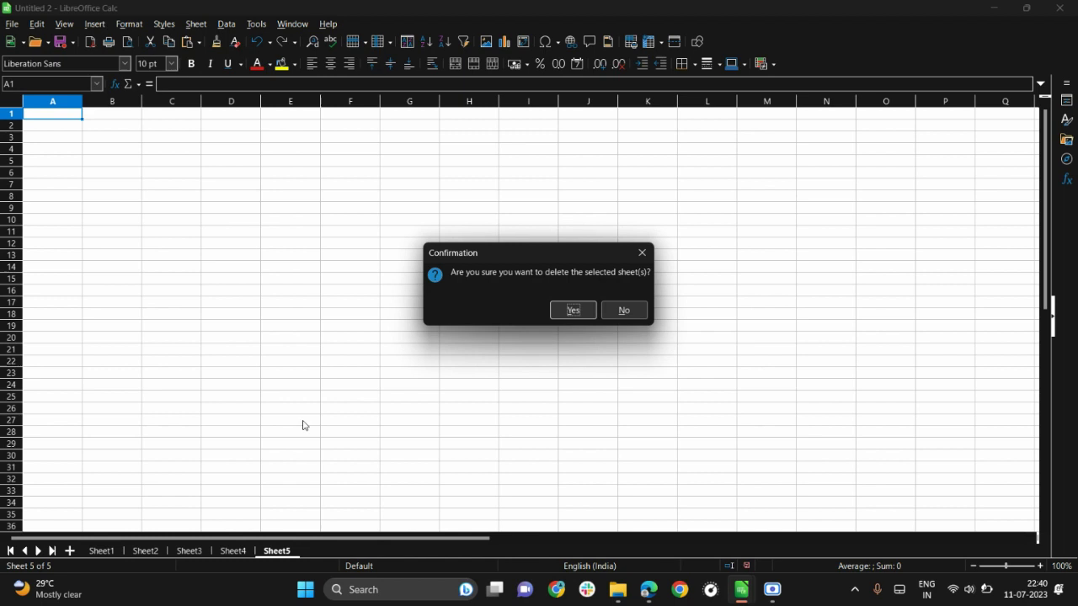
left_click(578, 308)
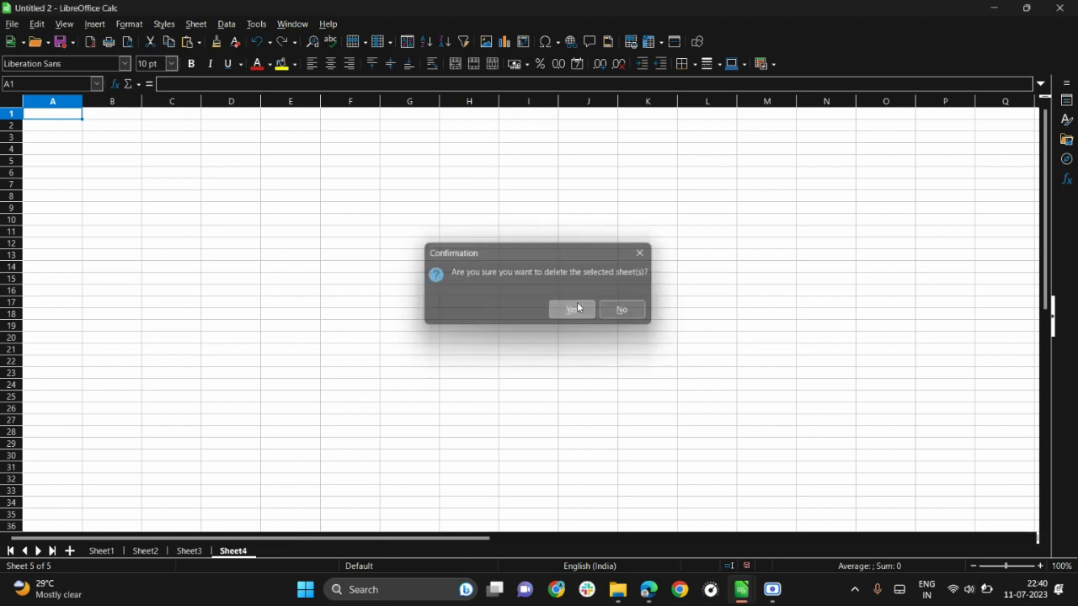
- Rename Sheet4 as "Final Sheet"
right_click(227, 550)
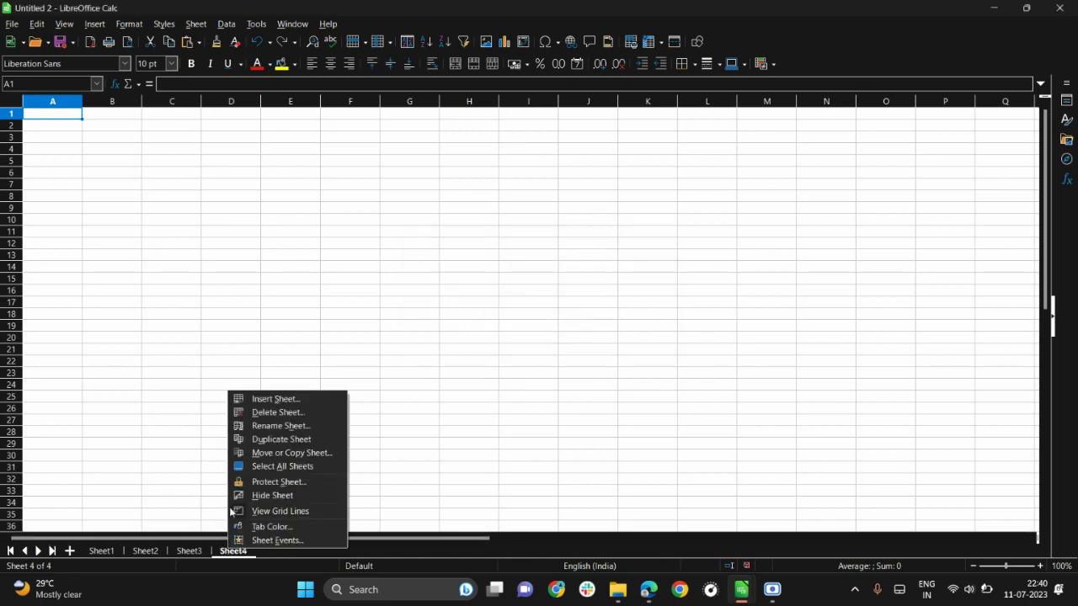
left_click(248, 427)
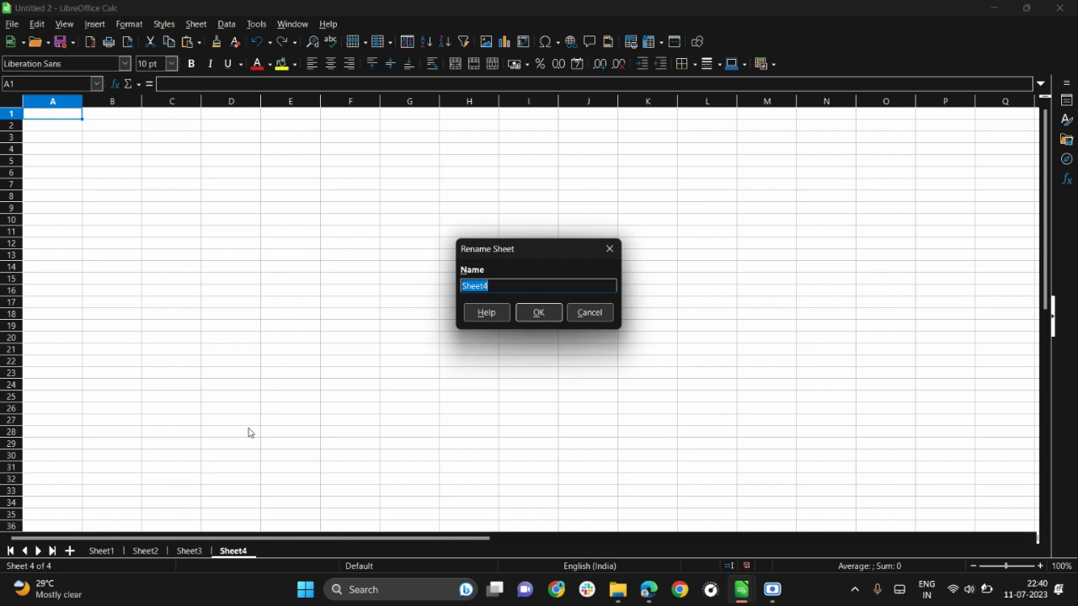
type("Final Sheet")
left_click(529, 312)
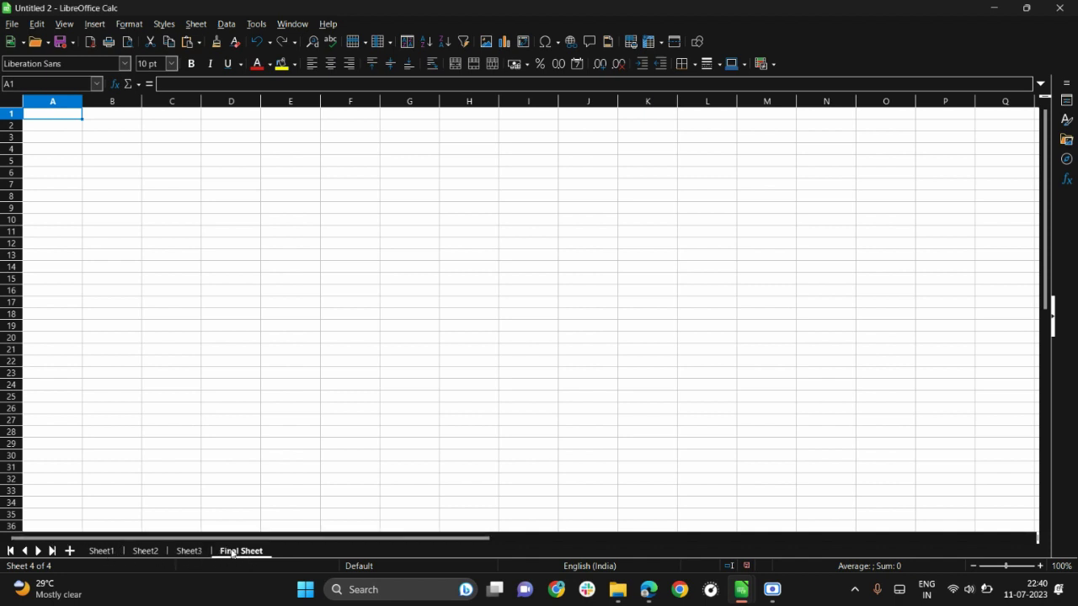
- Reorder the sheets by moving Final Sheet to the front, and reposition it between Sheet1 and Sheet2
left_click_drag(234, 554, 114, 554)
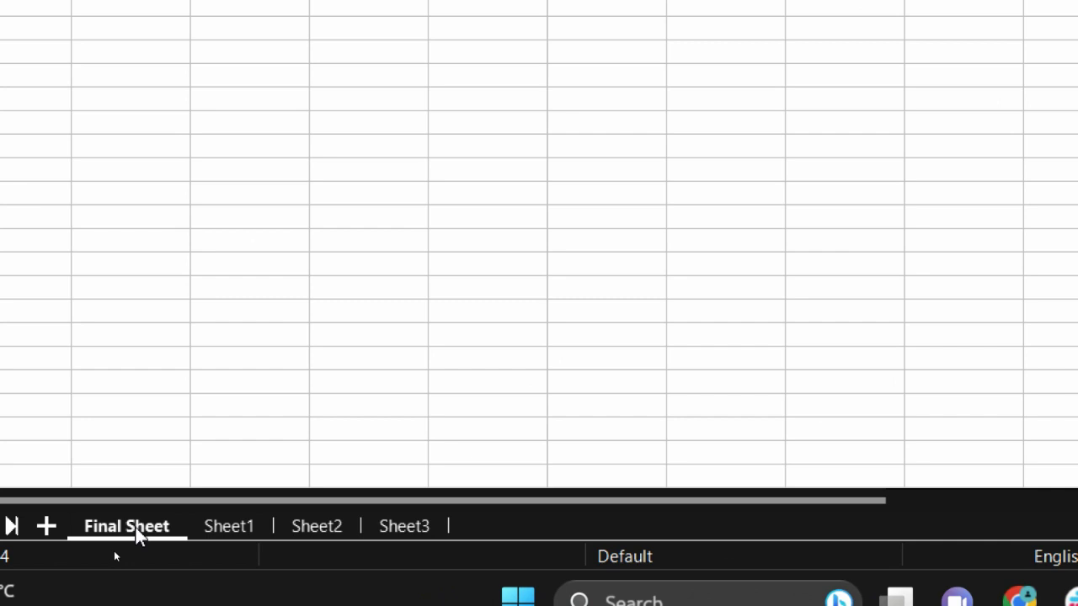
mouse_move(136, 532)
left_mouse_down()
mouse_move(305, 535)
mouse_move(286, 532)
left_mouse_up()
left_click_drag(282, 528, 276, 529)
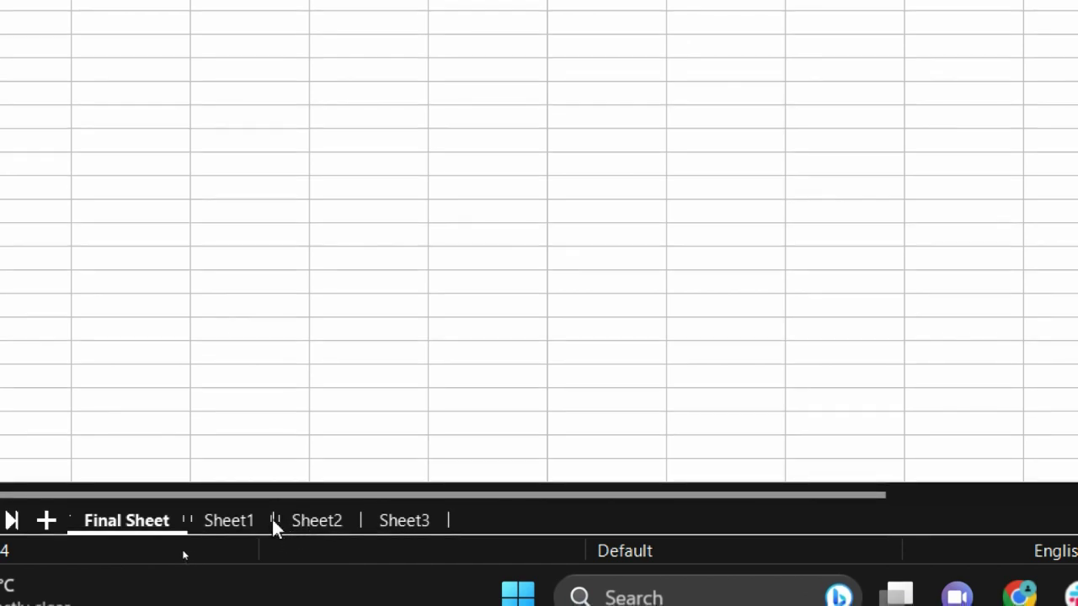
mouse_move(205, 494)
left_mouse_down()
mouse_move(309, 515)
mouse_move(365, 496)
mouse_move(354, 496)
left_mouse_up()
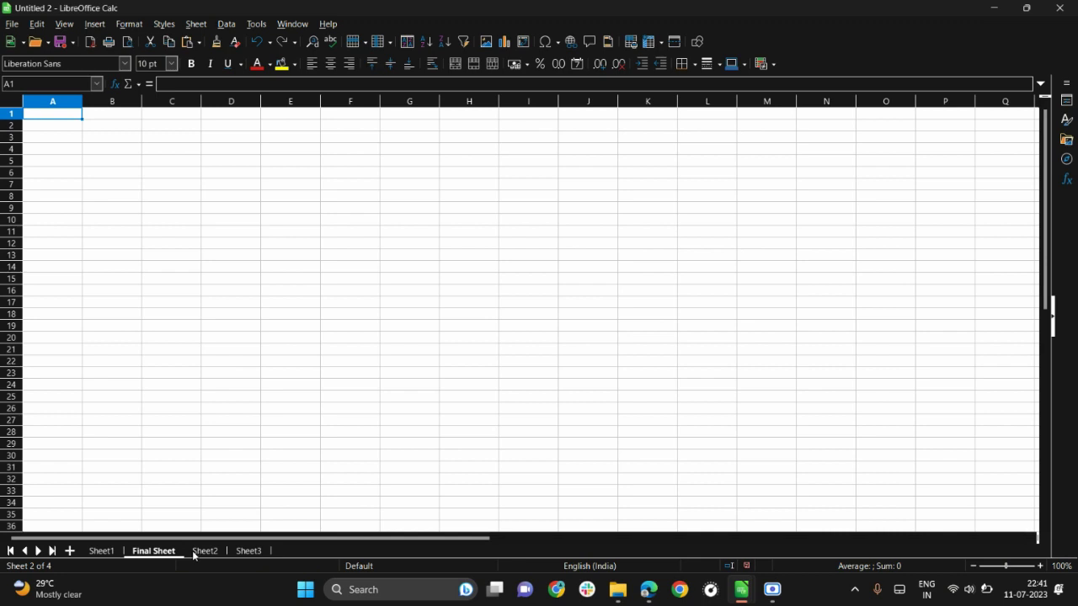
- Delete Sheet2 and Sheet3, leaving only Sheet1 and Final Sheet in the workbook
right_click(201, 552)
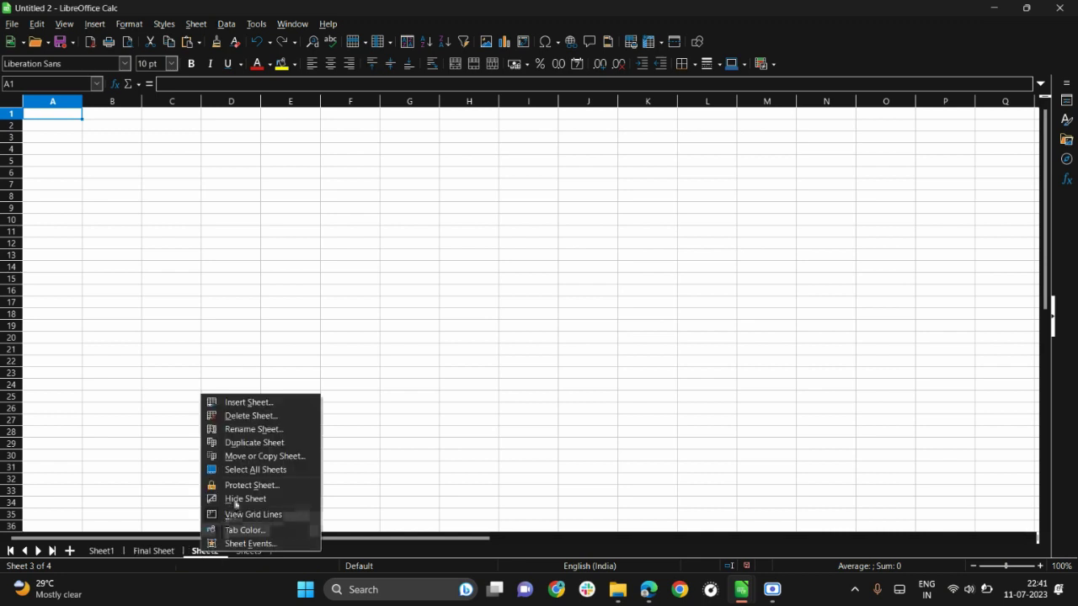
left_click(249, 415)
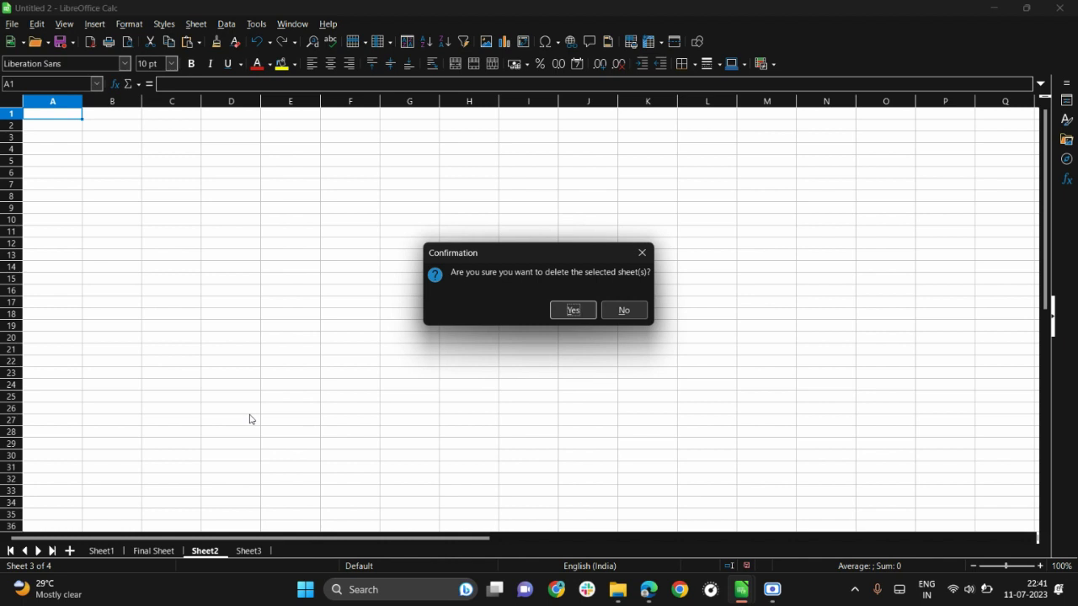
left_click(573, 310)
right_click(208, 552)
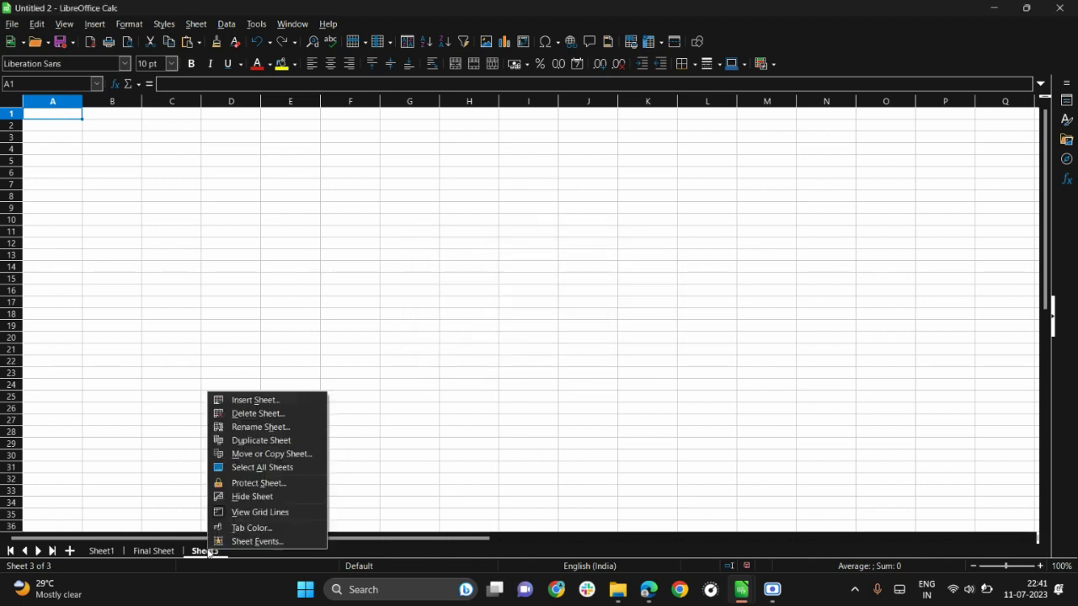
left_click(249, 413)
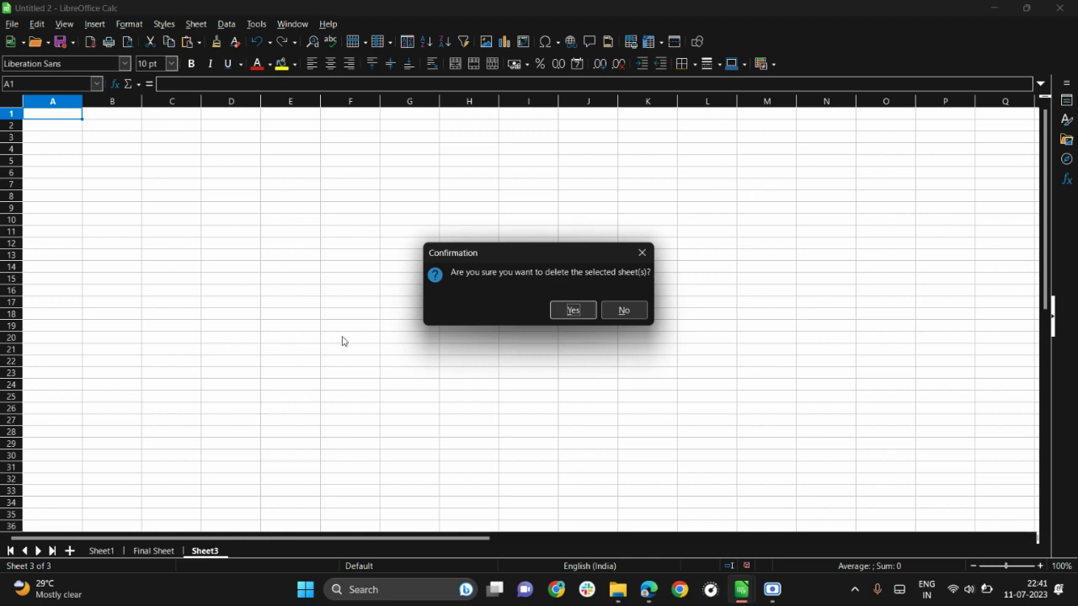
left_click(561, 311)
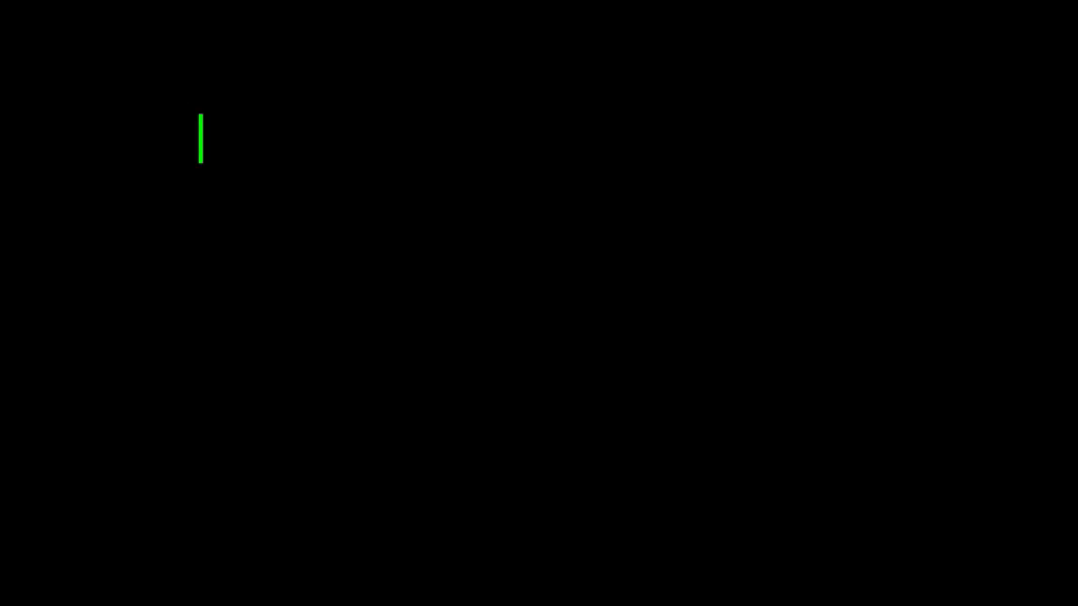
type("3 typ")
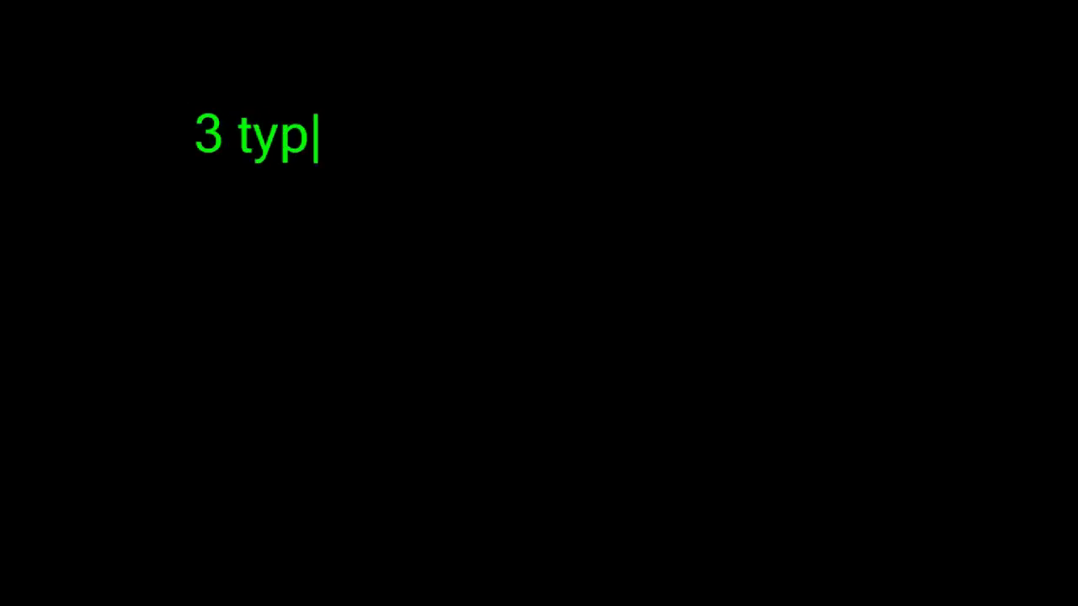
type("es od")
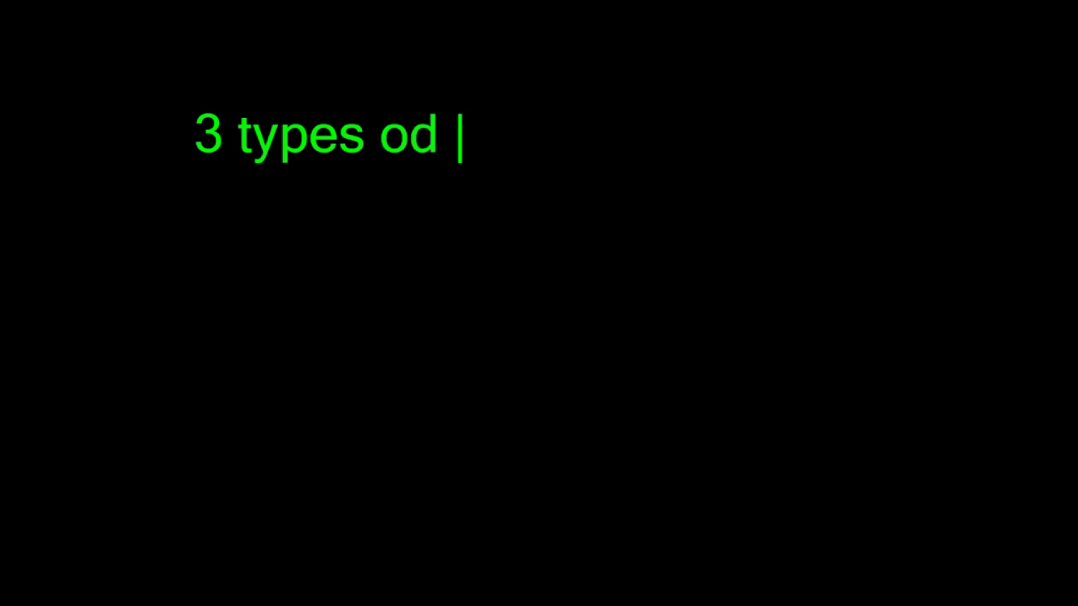
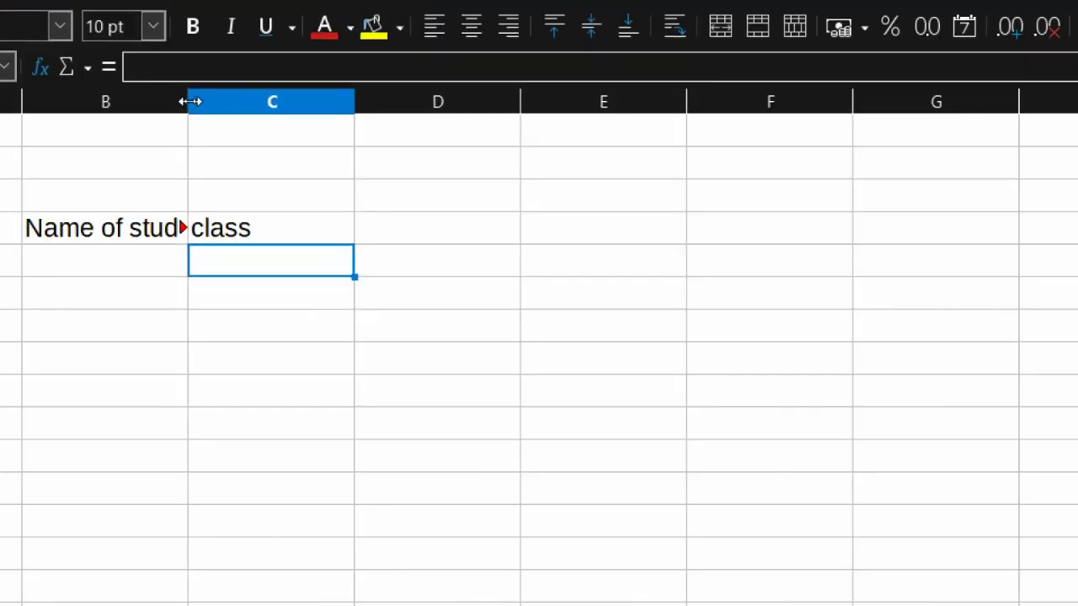
- Widen column B to fit its heading and change the heading in B4 to "Name of student"
left_click_drag(190, 101, 244, 99)
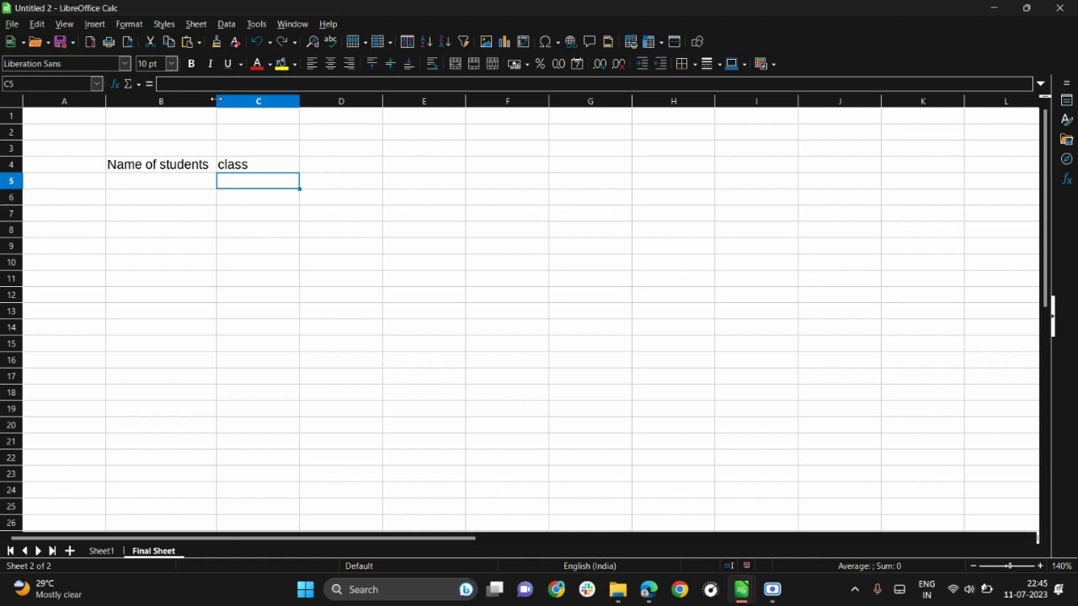
double_click(208, 164)
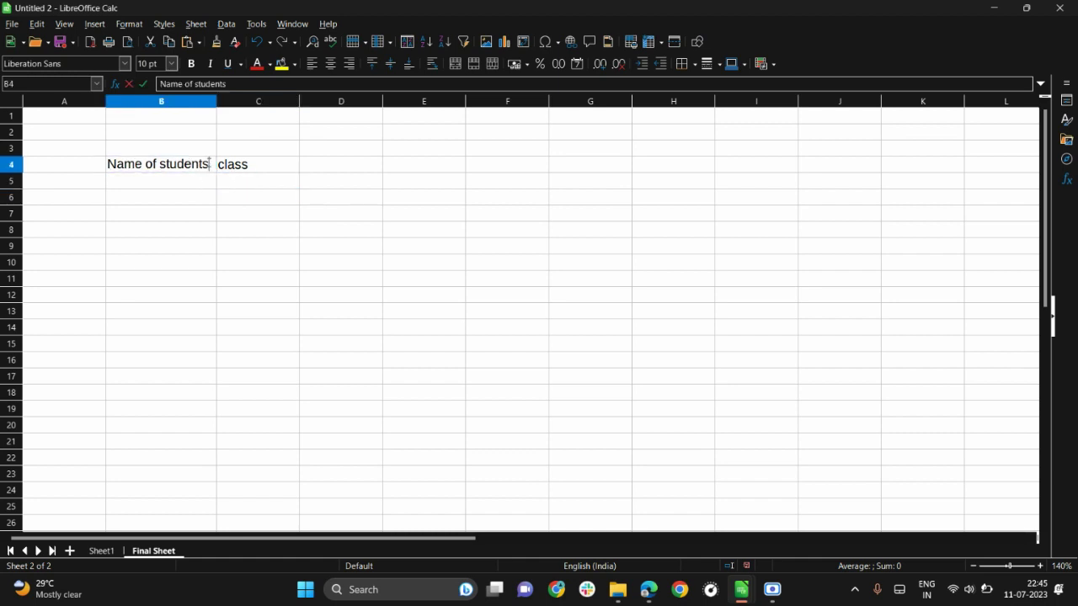
key("BackSpace")
key("Return")
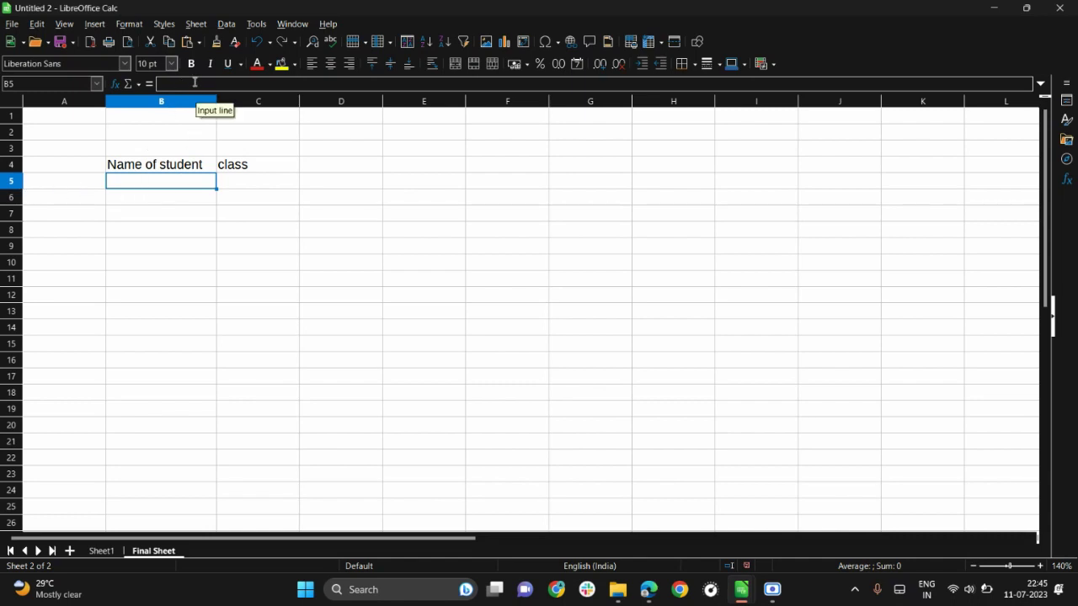
left_click(184, 250)
type("Tara")
key("BackSpace")
key("BackSpace")
key("BackSpace")
key("BackSpace")
- Fill the first record in row 5 with the student's name in B5 and the class IX in C5
left_click(173, 187)
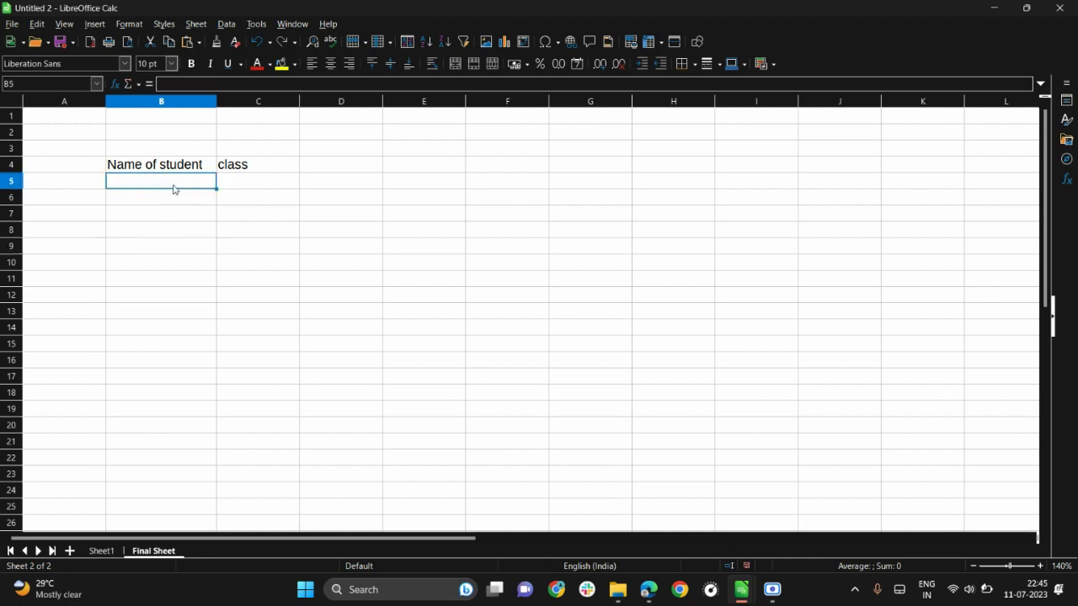
left_click(173, 188)
type("Taranjot")
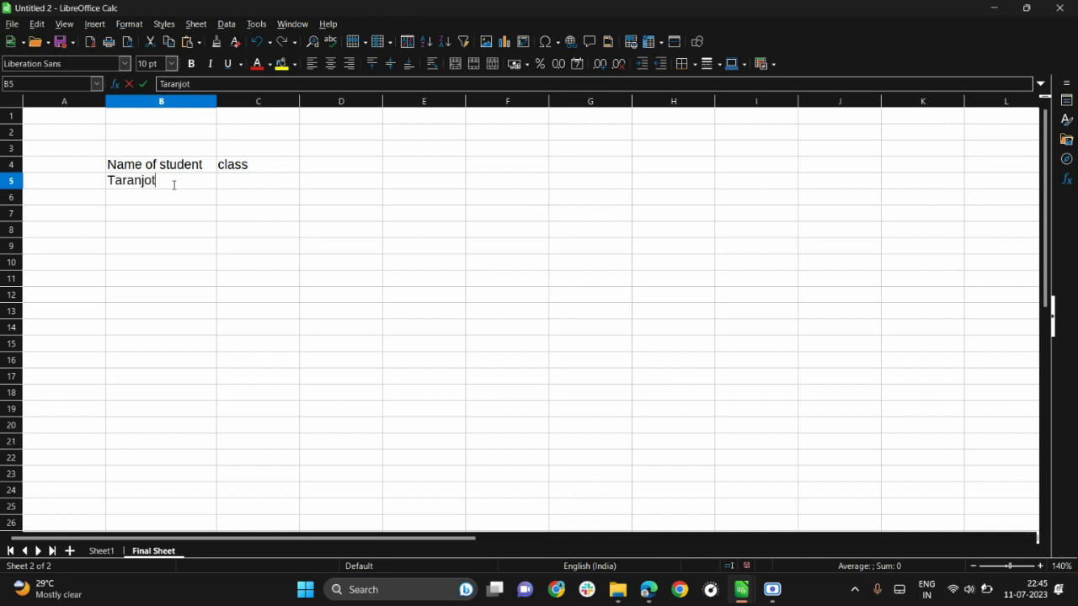
key("Tab")
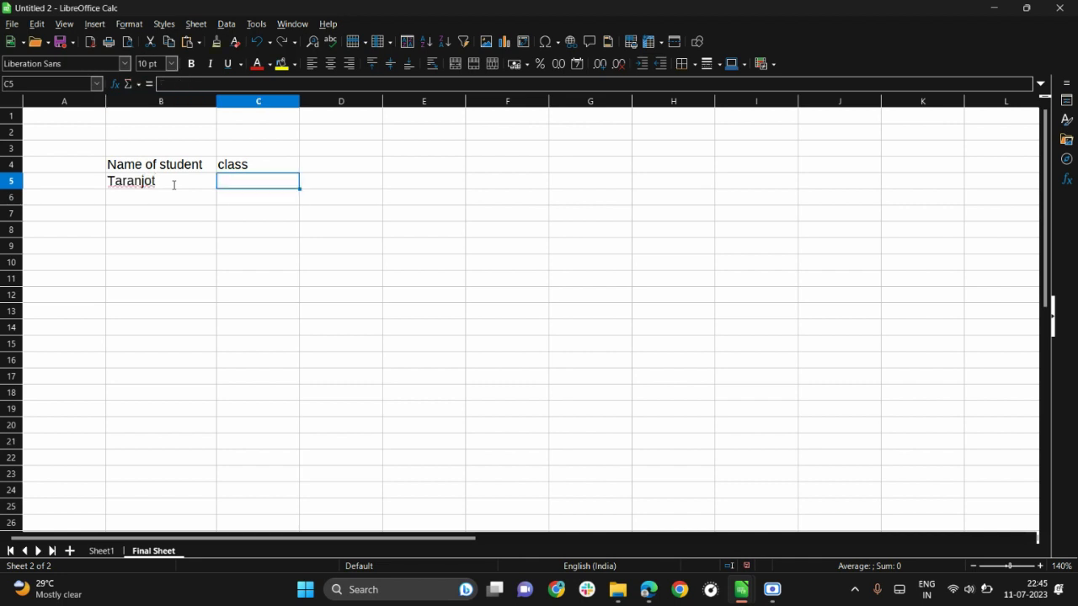
type("IX")
left_click(158, 171)
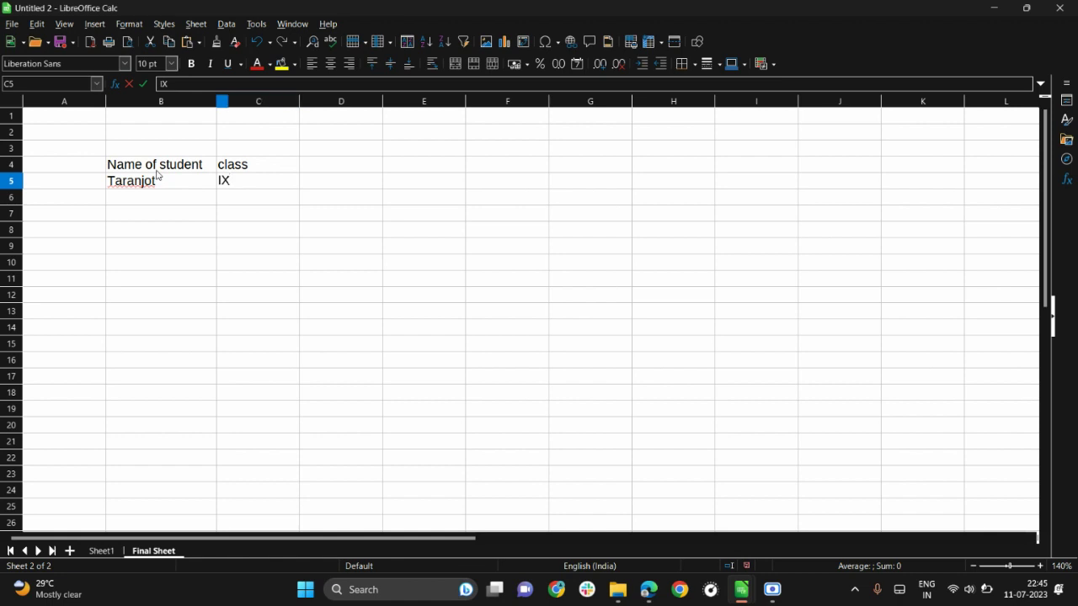
- Make the headings in B4 and C4 bold and give both cells a yellow background
left_click(192, 64)
left_click(232, 163)
left_click(193, 64)
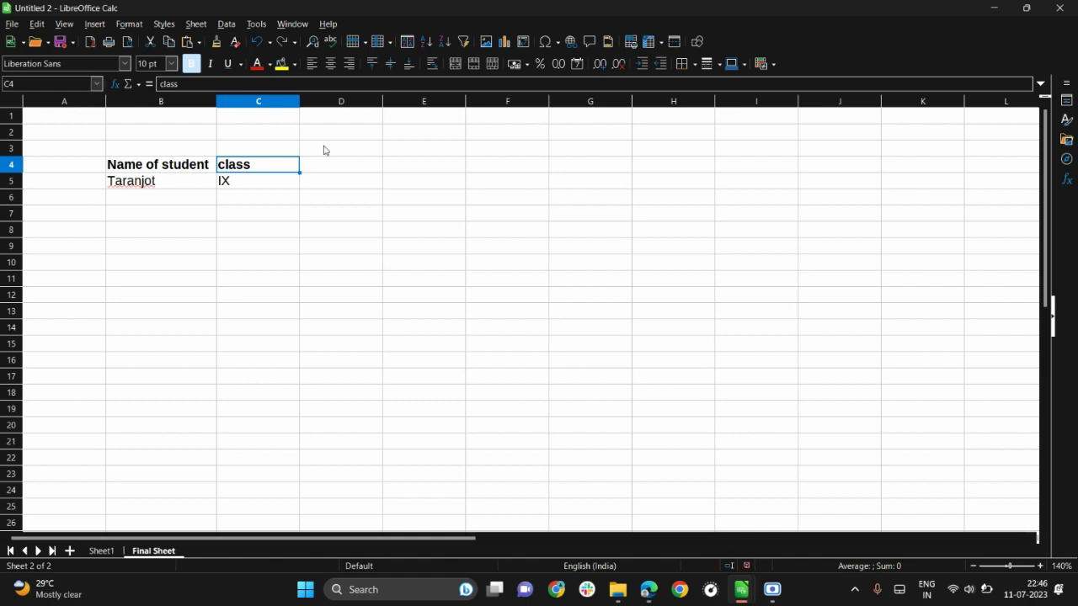
left_click(283, 66)
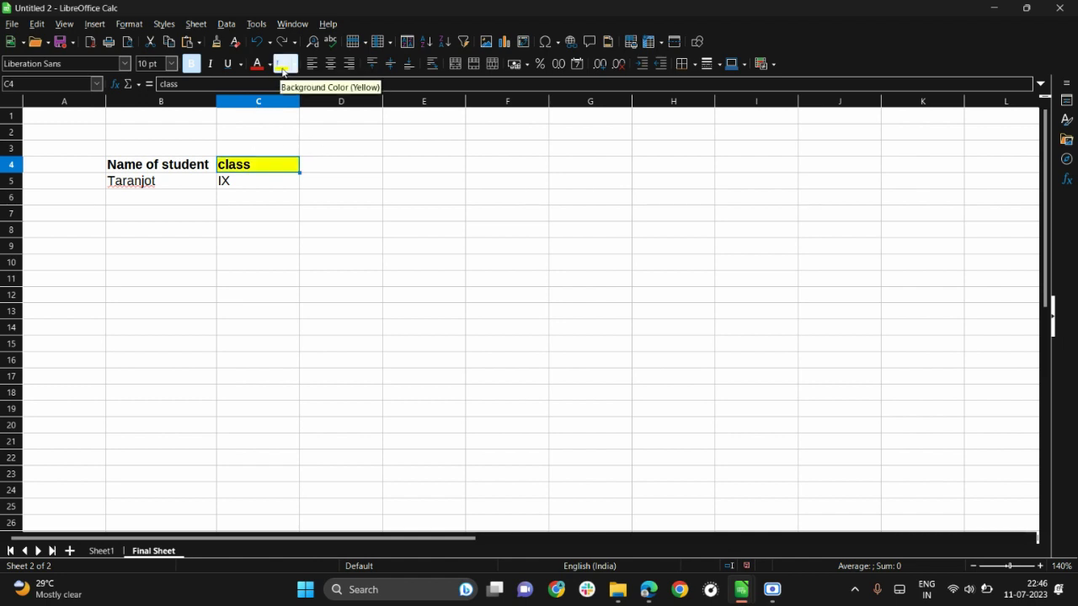
left_click(173, 166)
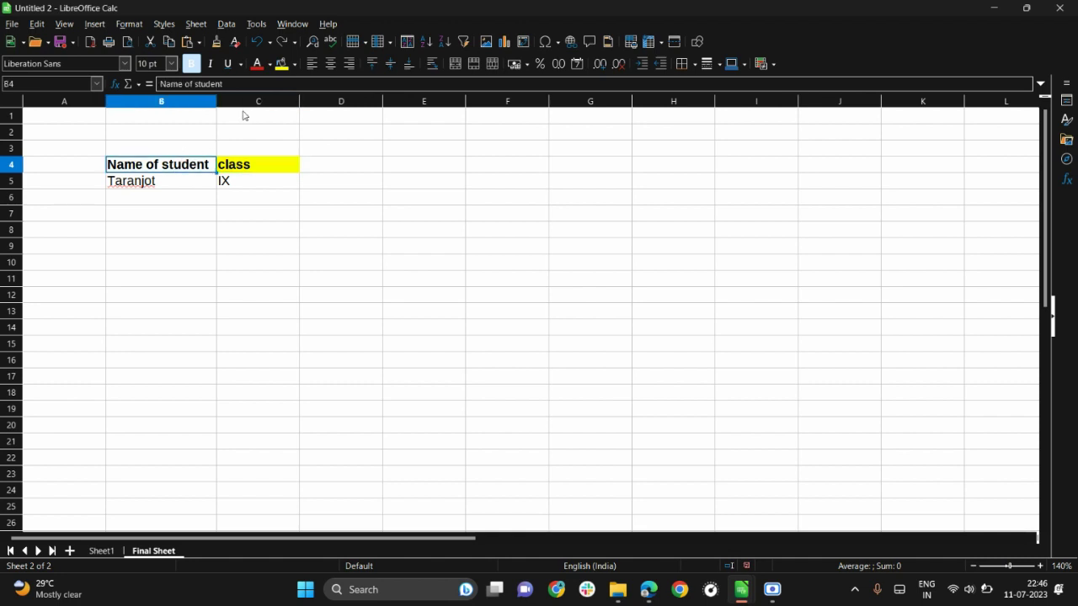
left_click(283, 65)
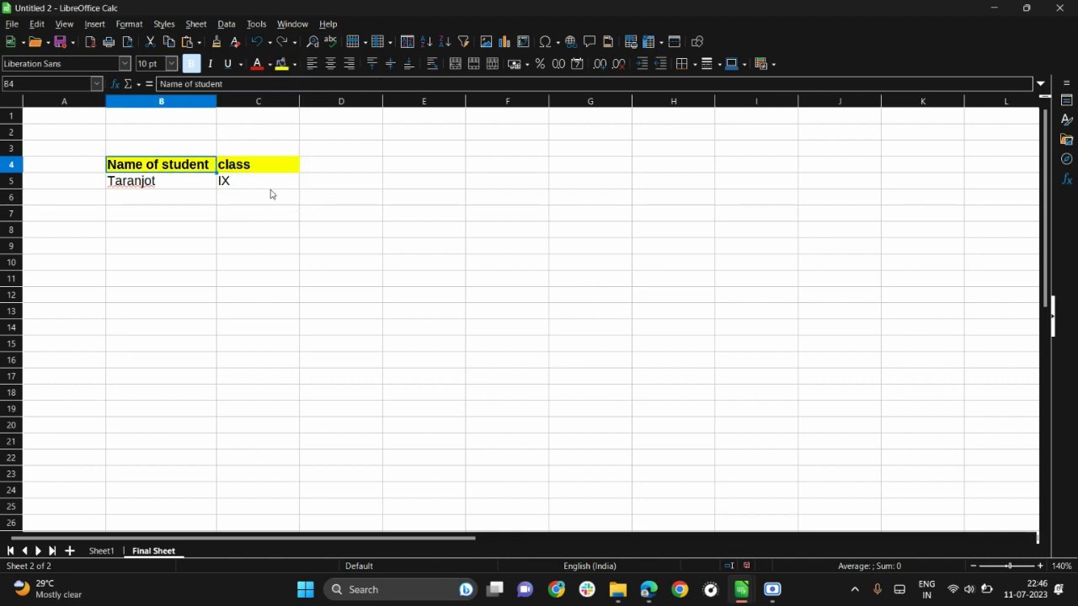
left_click(270, 193)
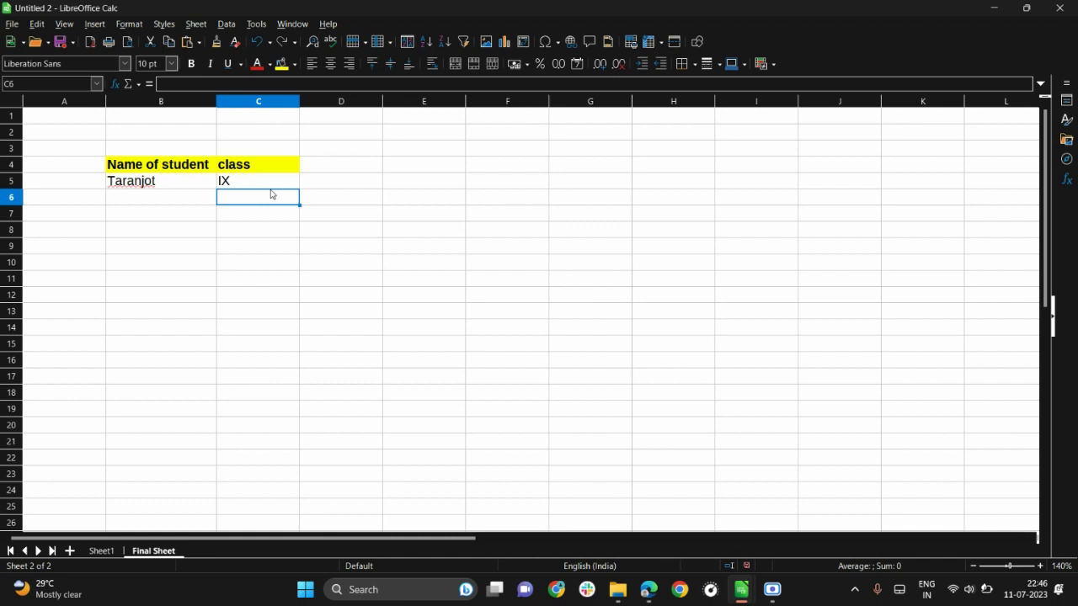
- Fill the second record in row 6 with the student's name in B6 and the class X in C6
left_click(178, 205)
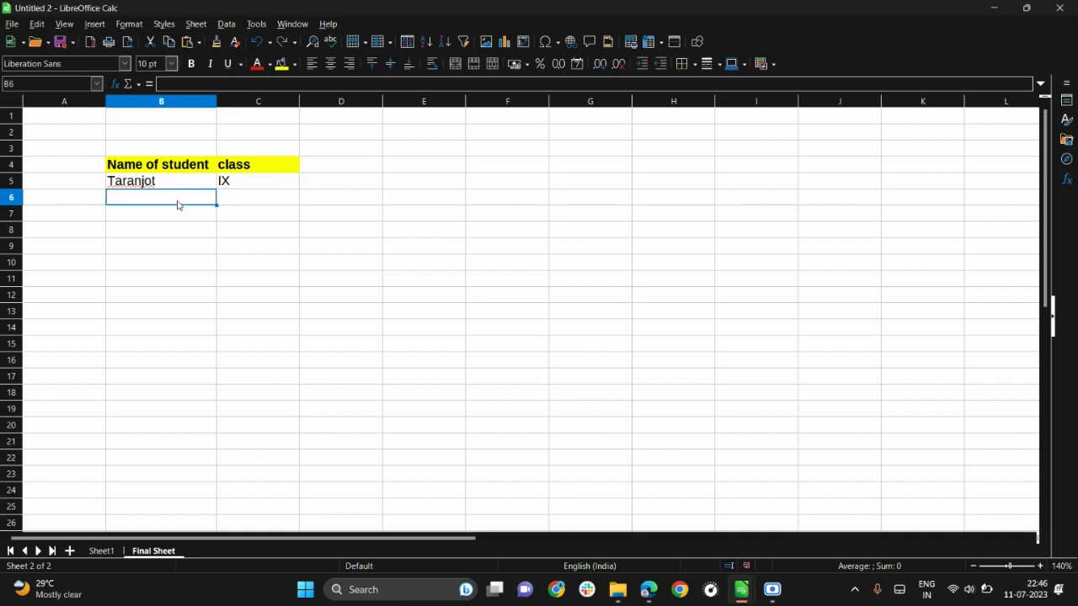
type("Arjun")
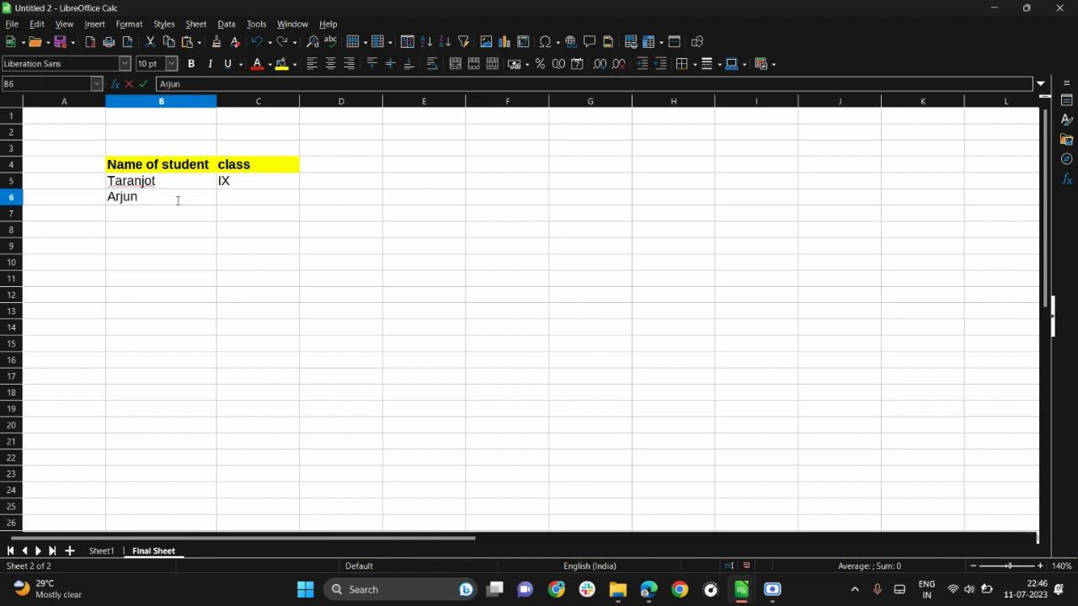
key("Tab")
type("X")
key("Return")
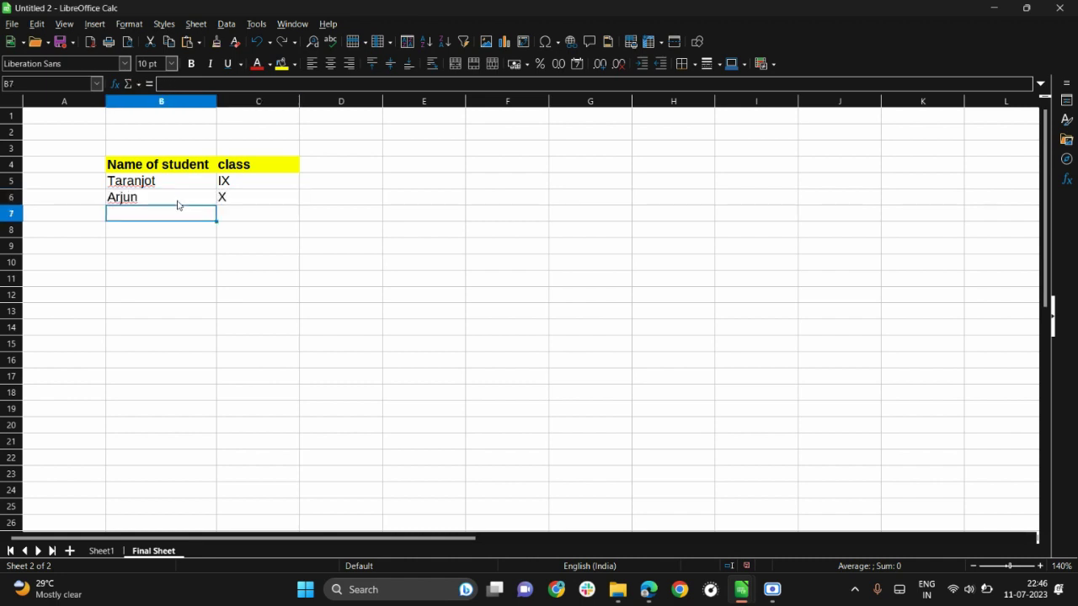
- Add two more student records with names in B7 and B8, and the classes VII in C7 and VIII in C8
type("Neele")
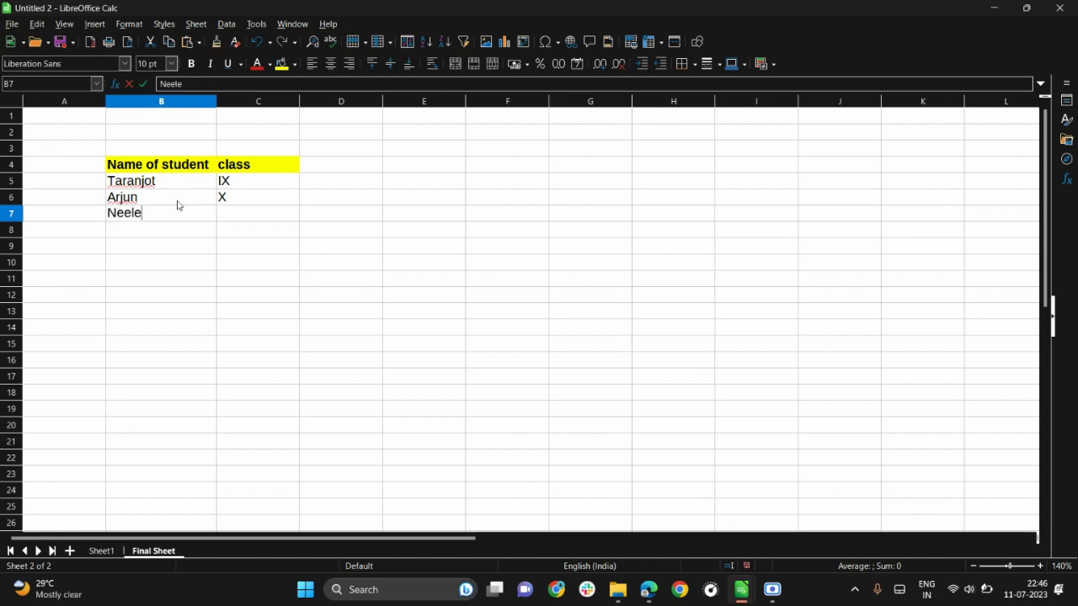
type("sh")
key("Tab")
type("VII")
key("Return")
type("Kiran")
key("Tab")
type("VIII")
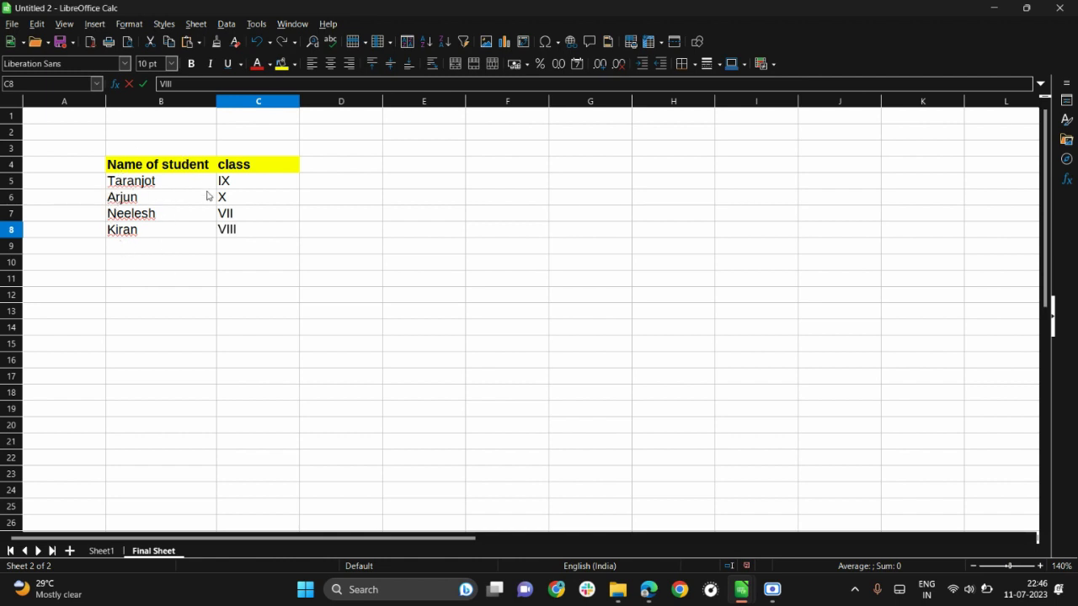
- Add a third column heading "Marks" in cell D4
left_click(321, 172)
type("Marks")
key("Tab")
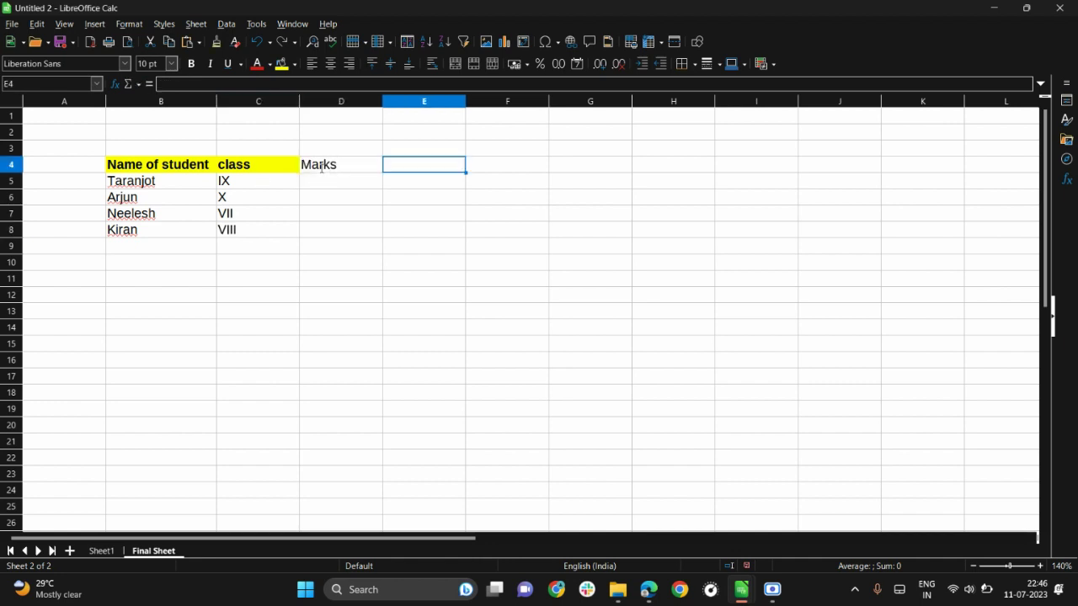
- Copy the formatting of the class heading in C4 onto the Marks heading in D4 with Clone Formatting
left_click(275, 168)
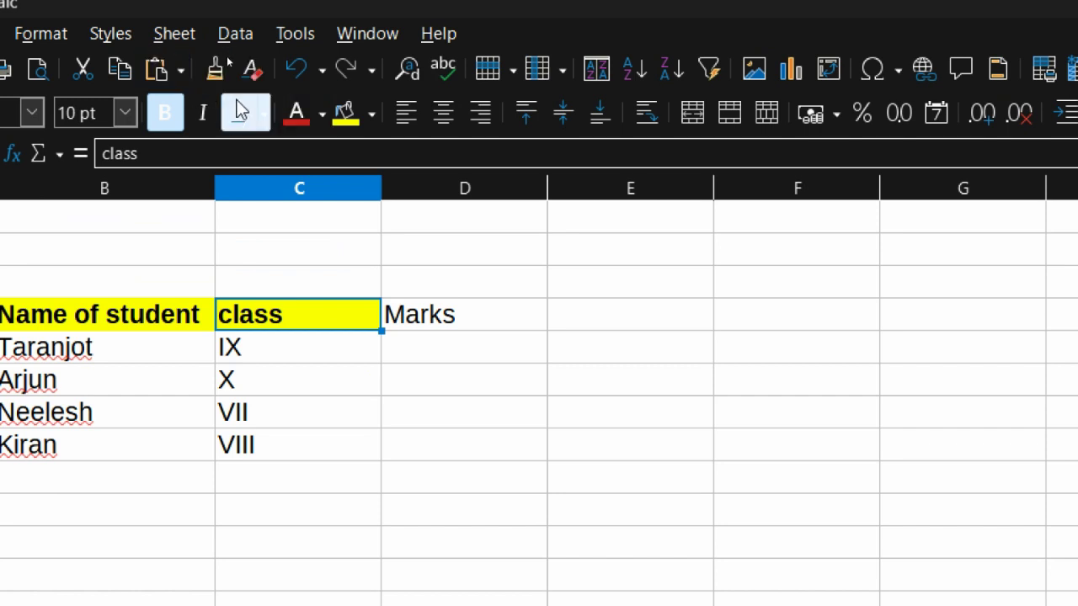
left_click(217, 74)
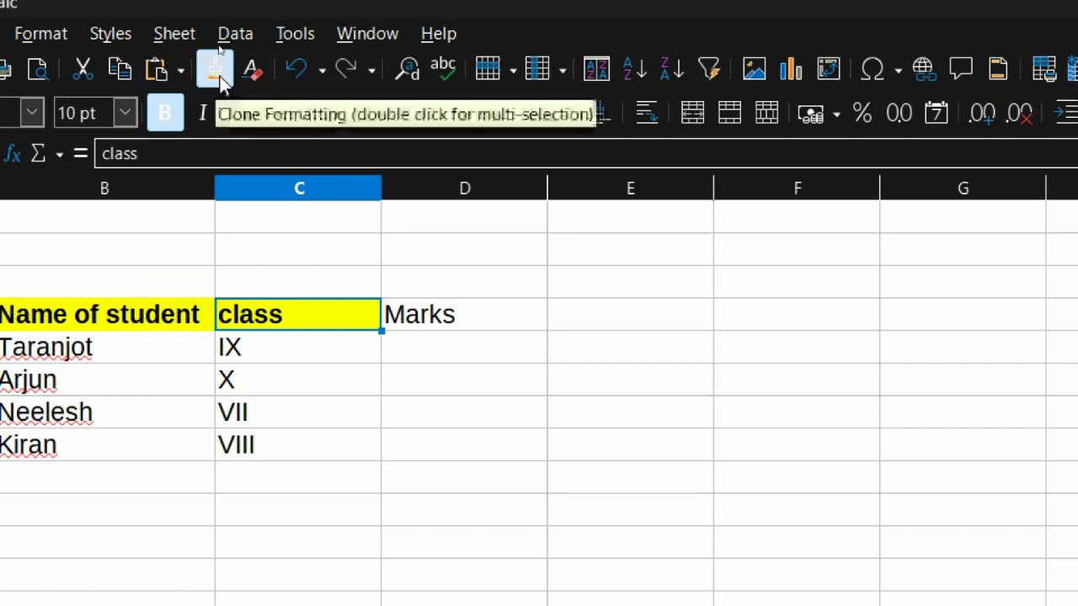
left_click(462, 313)
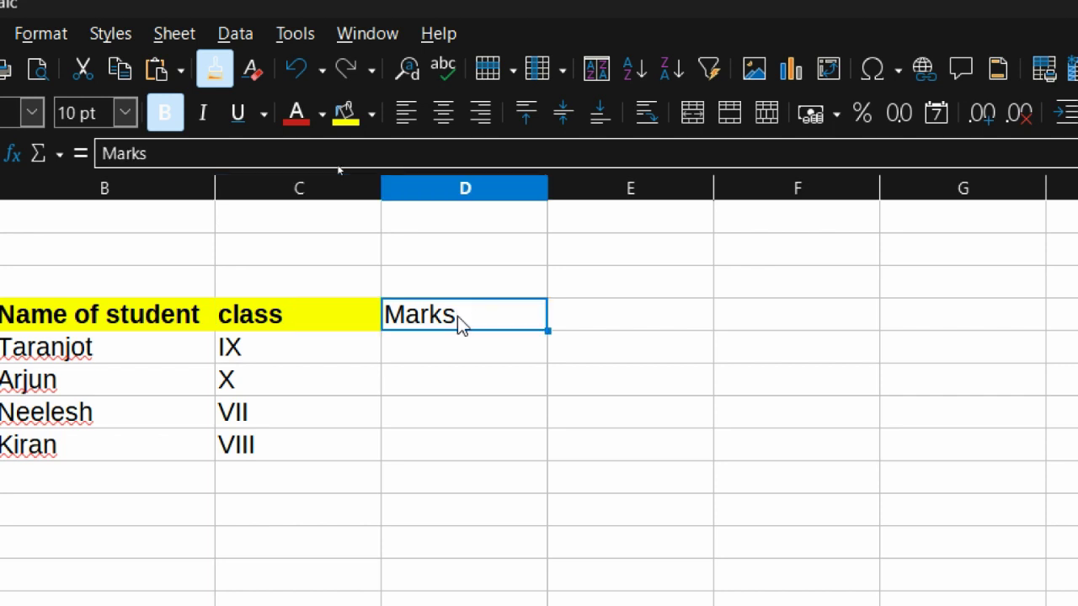
left_click(414, 348)
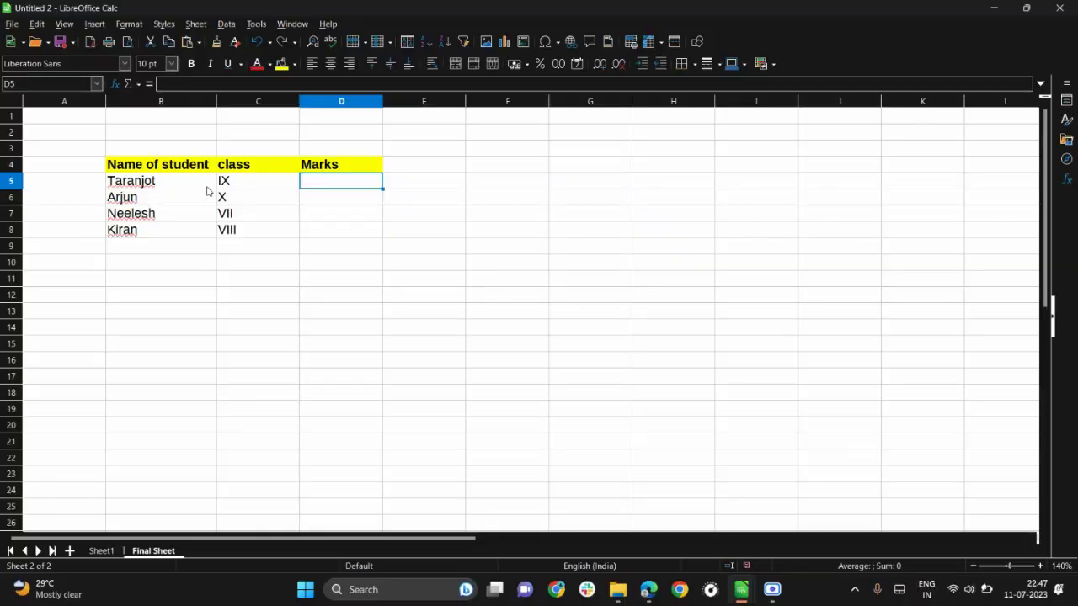
- Enter the marks 200, 250, 150 and 175 for the four students in cells D5 to D8
double_click(327, 184)
type("200")
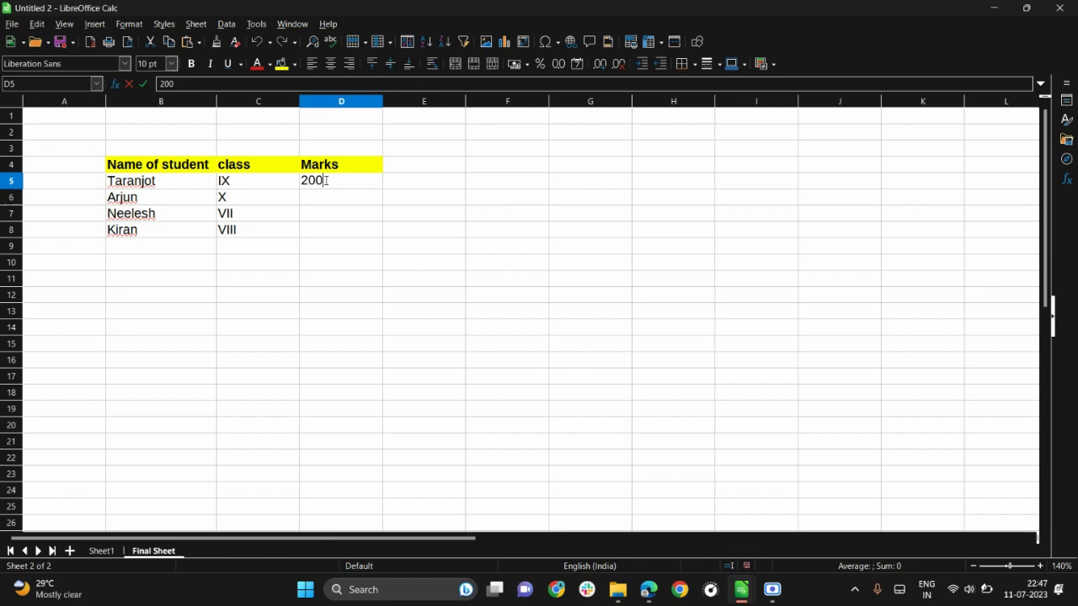
key("Return")
type("250")
key("Return")
type("150")
key("Return")
type("175")
key("Return")
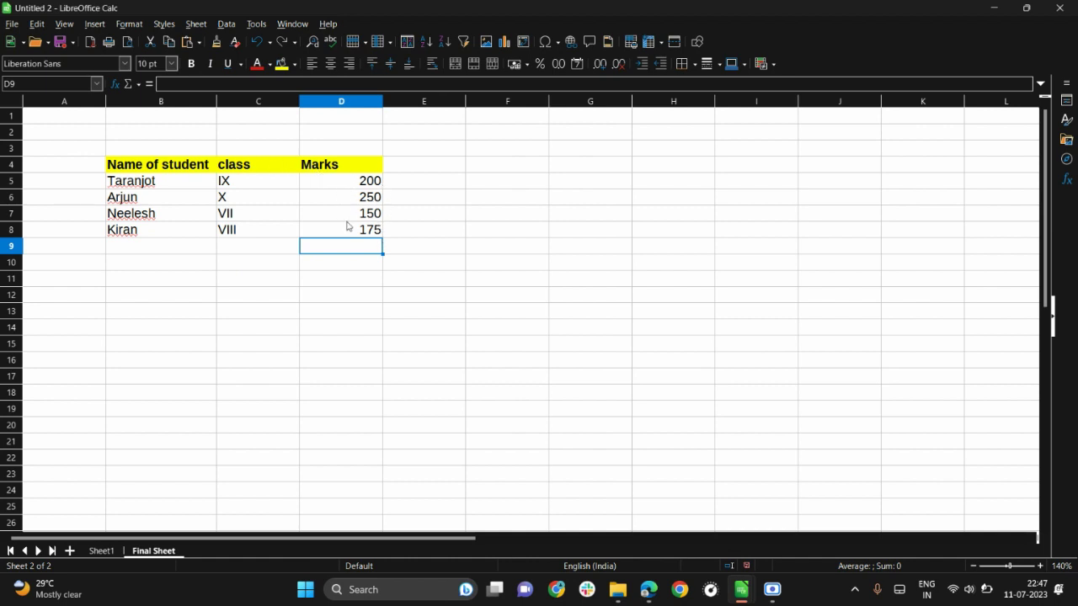
- Total the marks in cell D10 with the formula =D5+D6+D7+D8
left_click(359, 267)
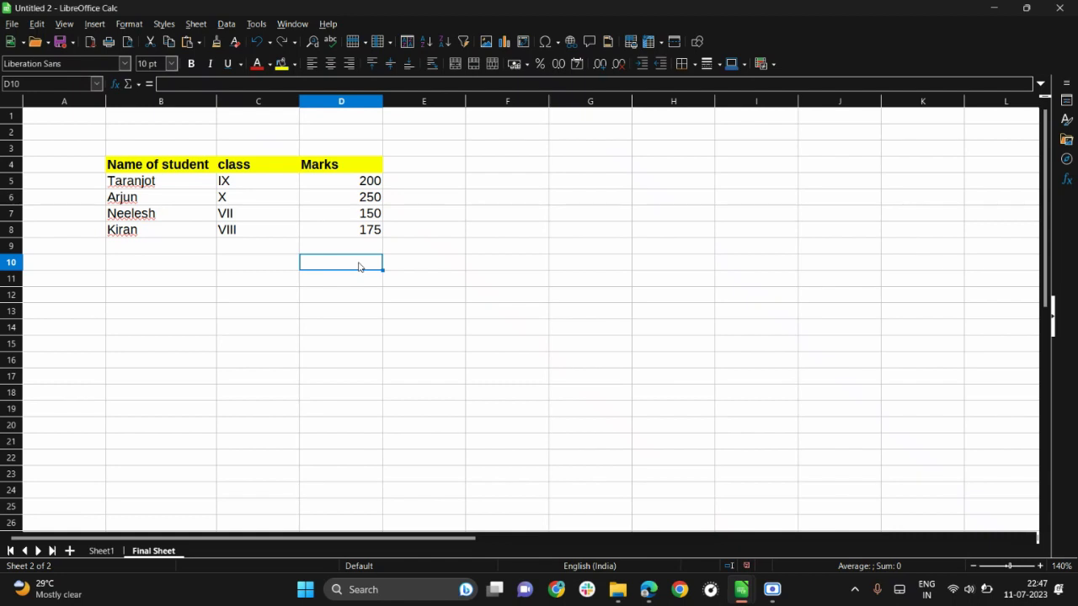
type("=")
left_click(363, 181)
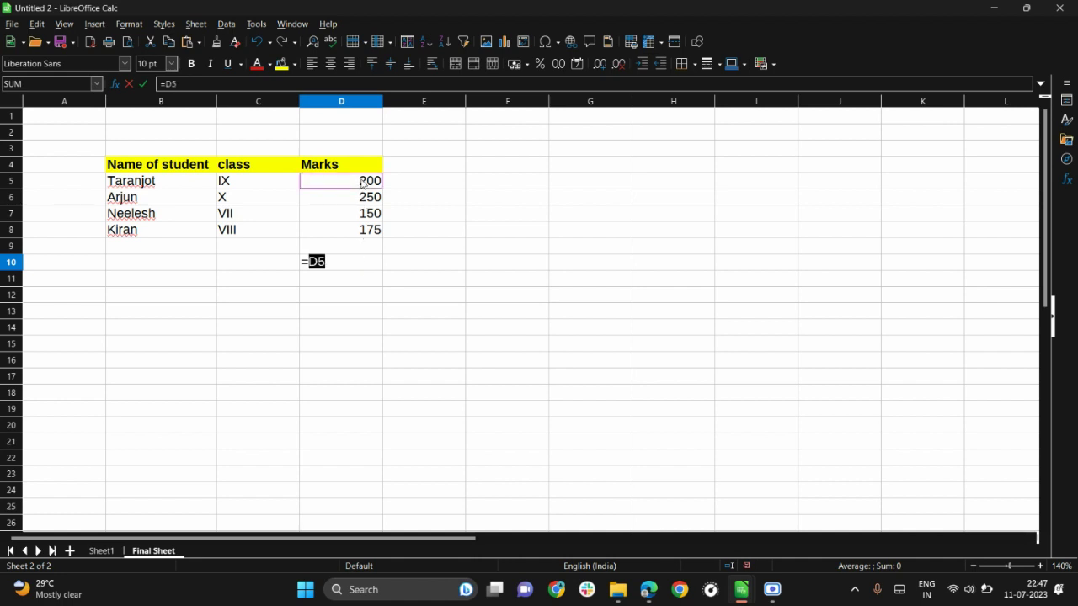
type("+")
left_click(357, 203)
type("+")
left_click(358, 215)
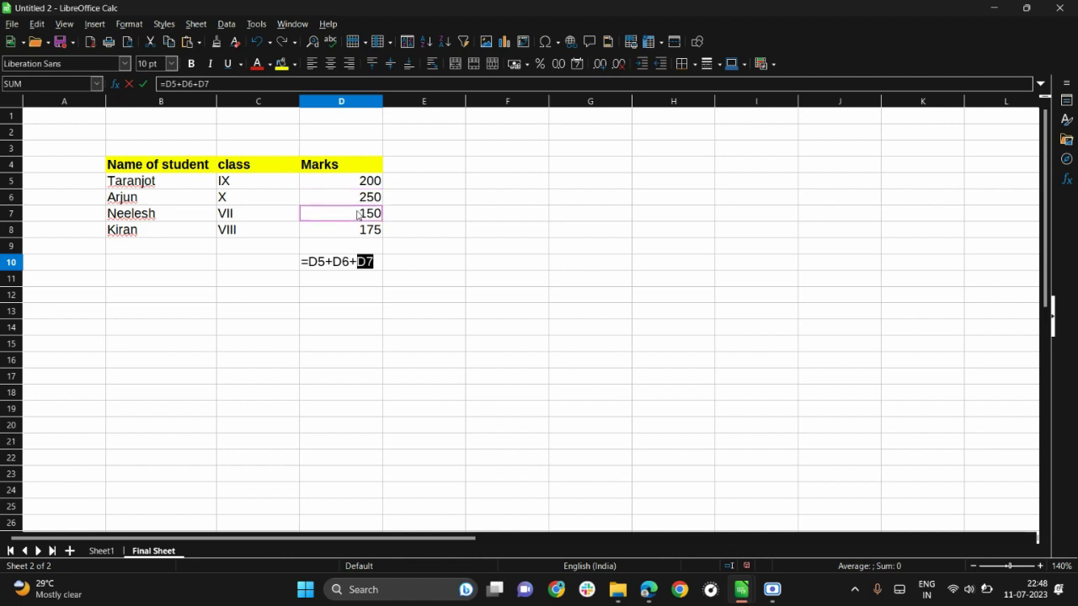
type("+")
left_click(357, 232)
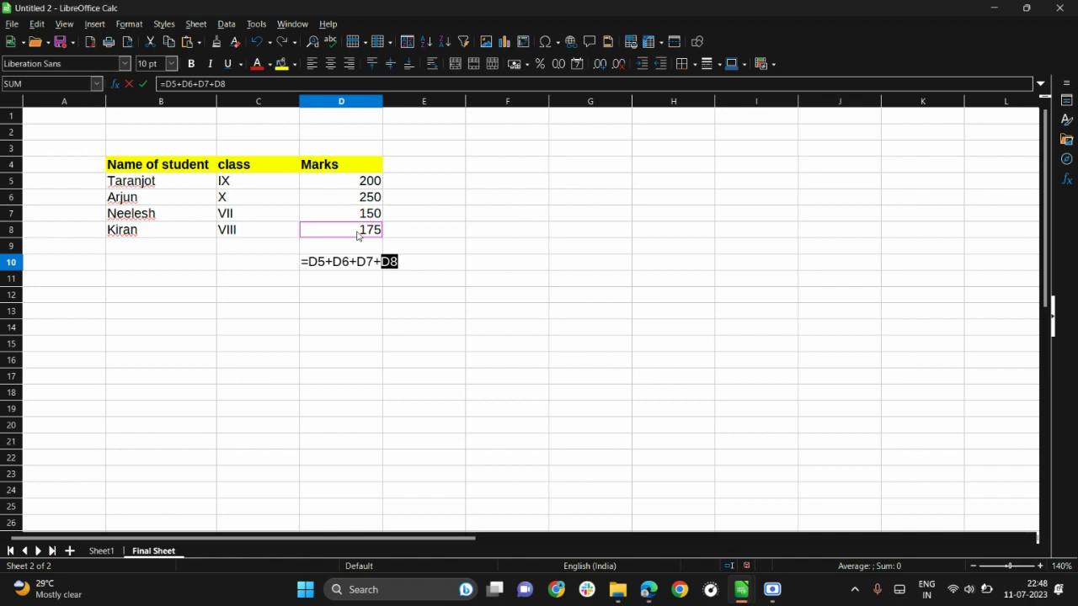
key("Return")
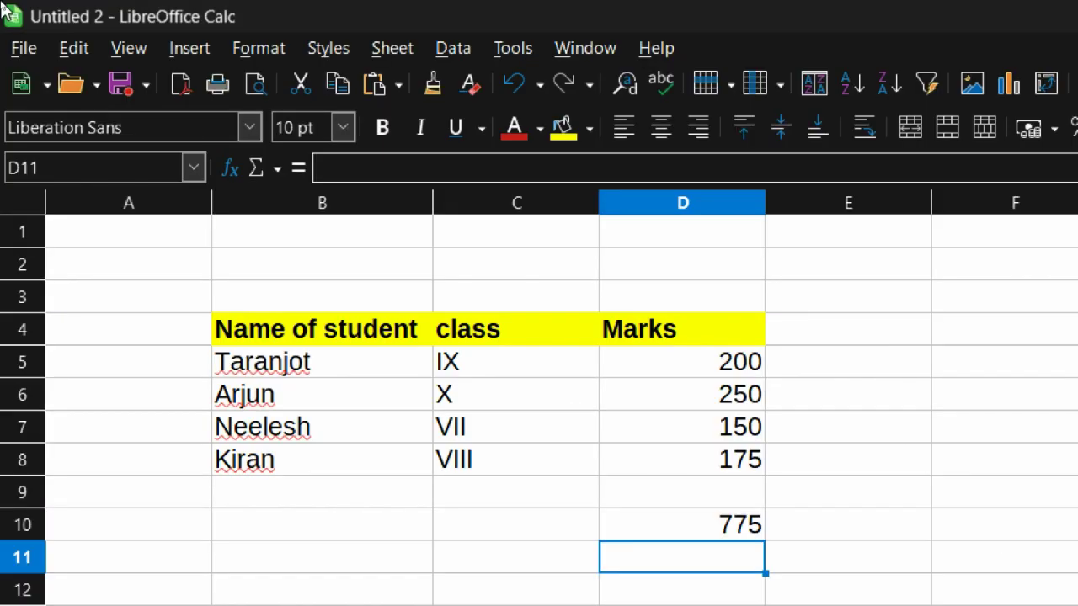
- Save the workbook in Documents as "Grade IX Chap Spreadsheet Lec 2" in ODF Spreadsheet format
left_click(21, 49)
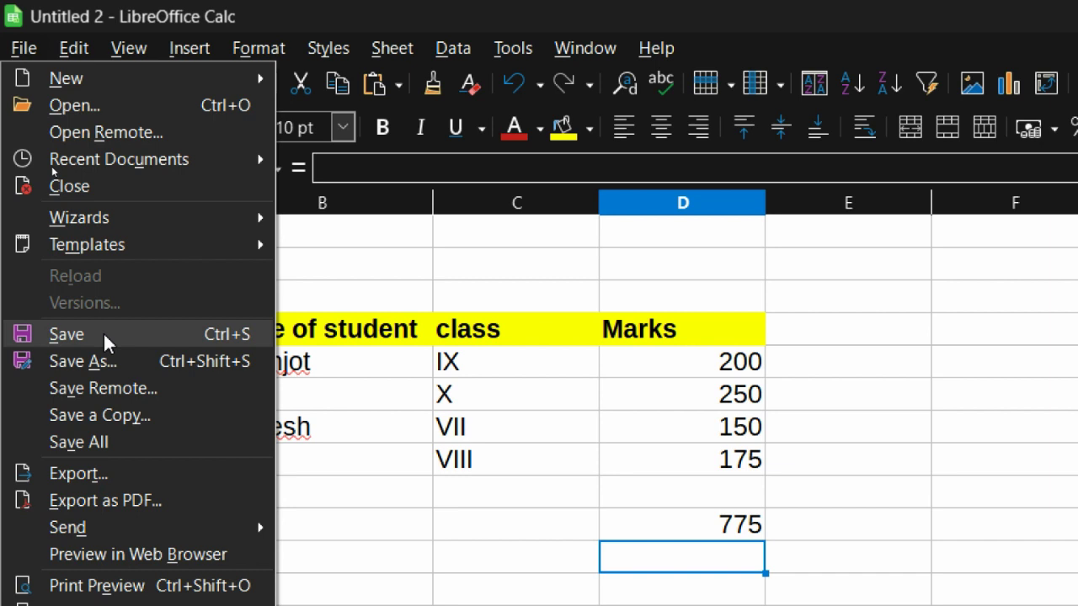
left_click(105, 335)
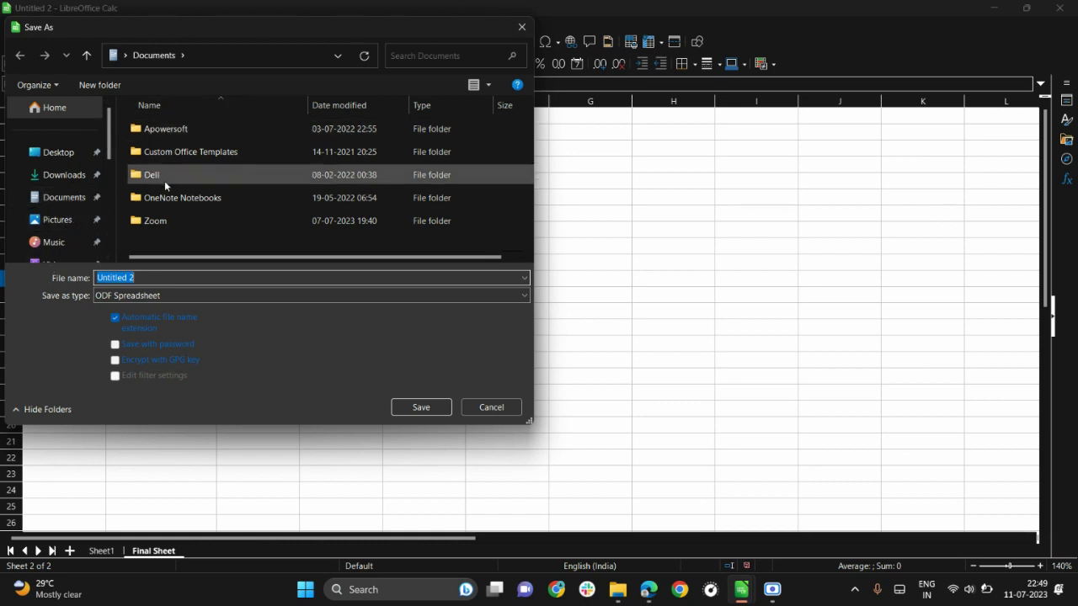
key("BackSpace")
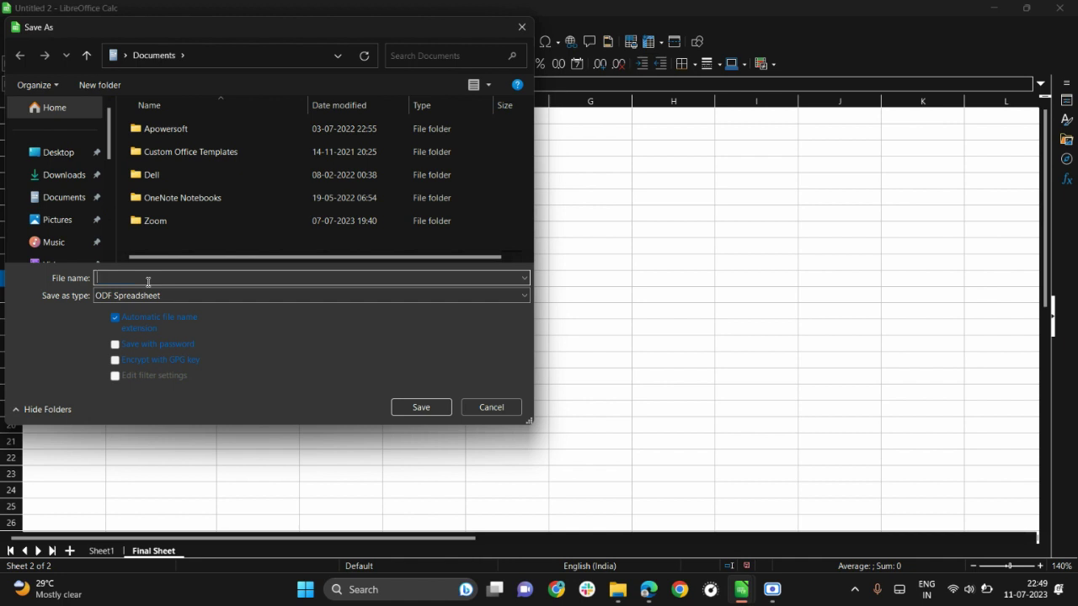
type("Grade IX Chap Spreadsheet Lec 2")
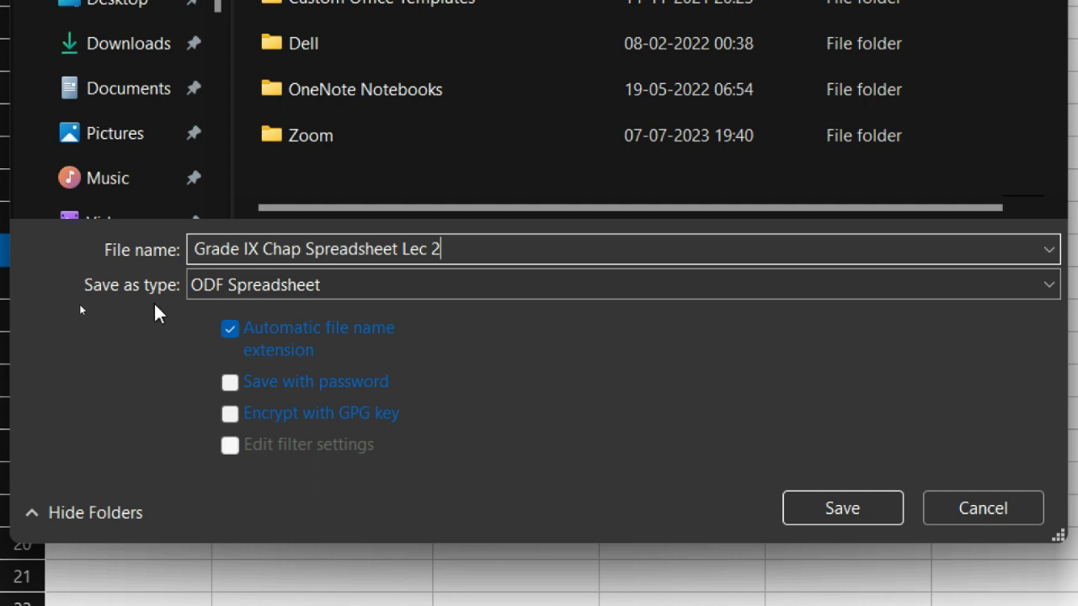
left_click(362, 291)
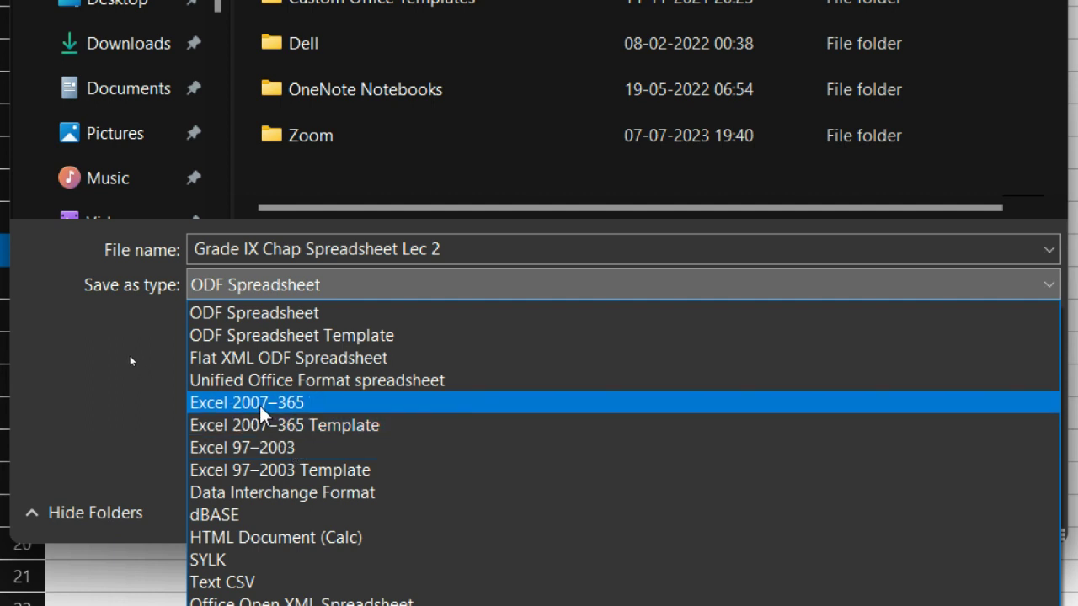
left_click(312, 315)
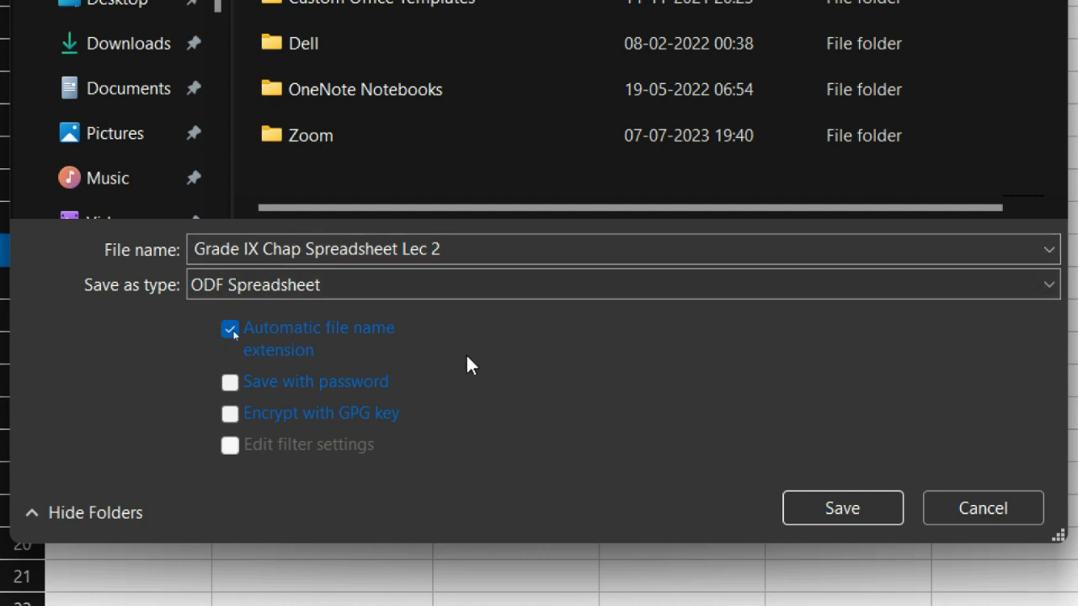
left_click(802, 510)
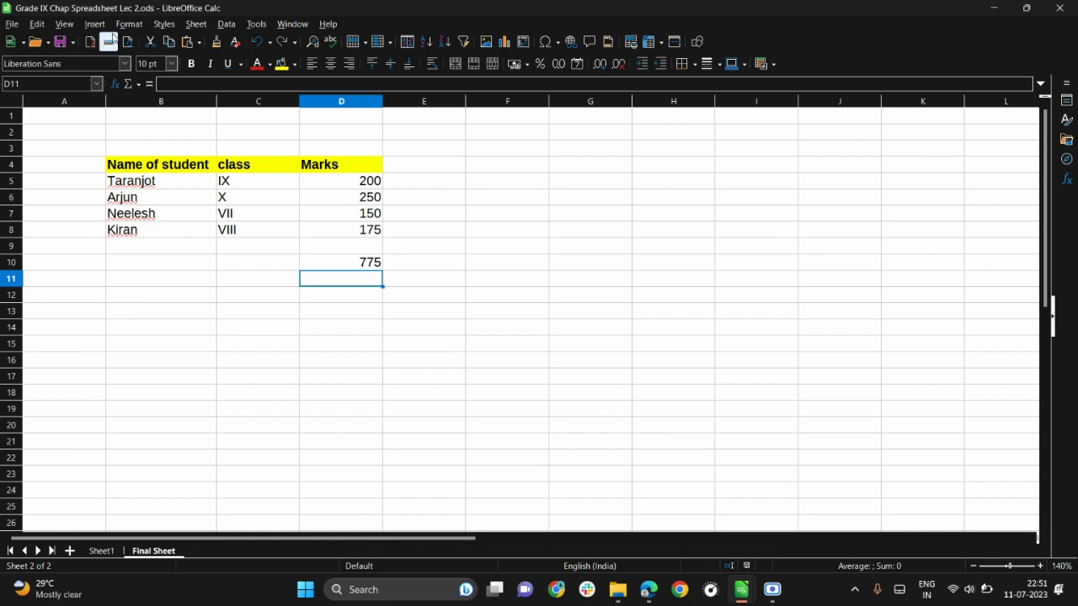
- Create a new blank spreadsheet
left_click(17, 23)
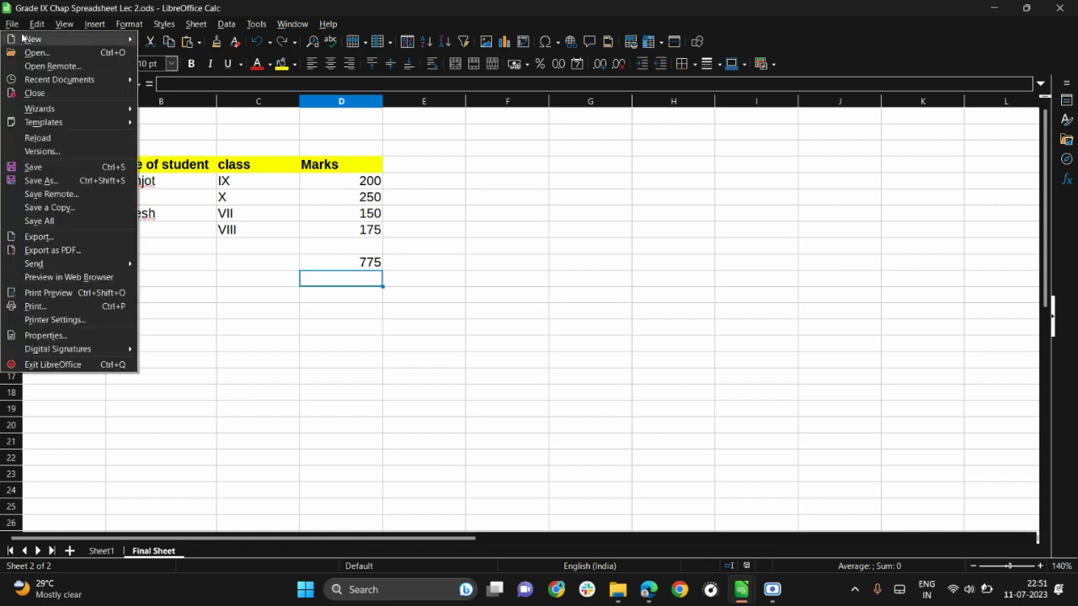
mouse_move(23, 39)
left_click(160, 53)
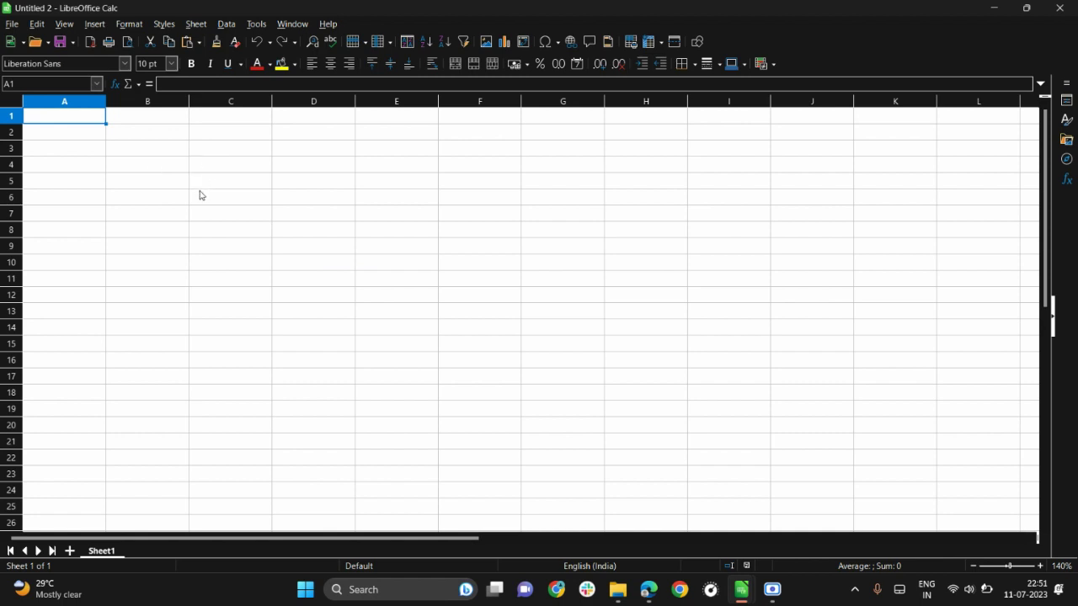
- Close the Grade IX Chap Spreadsheet Lec 2 workbook and return to the blank Untitled 2 spreadsheet
mouse_move(742, 595)
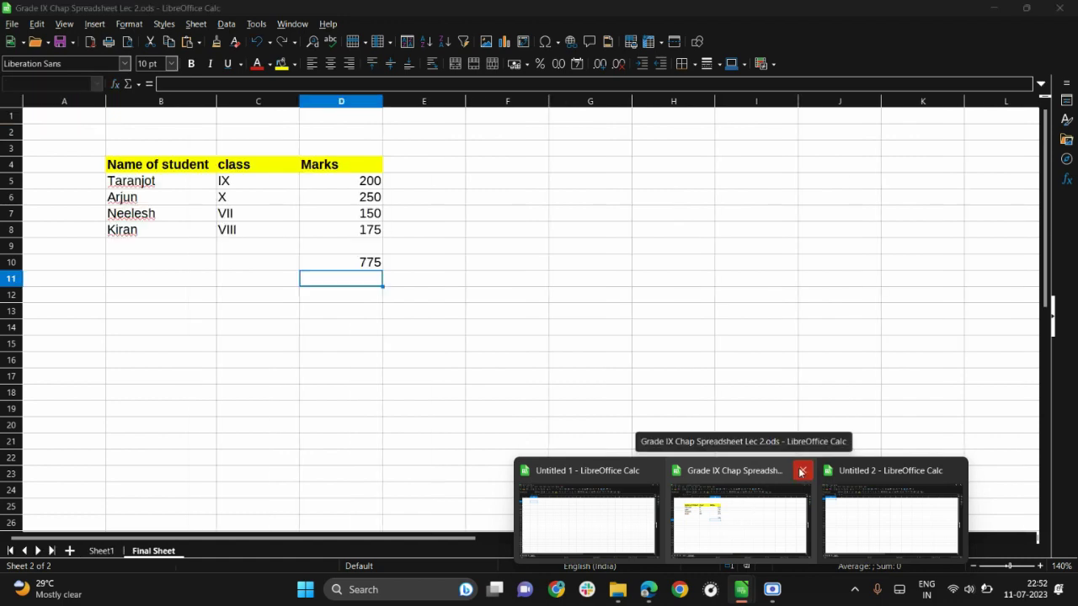
left_click(800, 472)
left_click(786, 515)
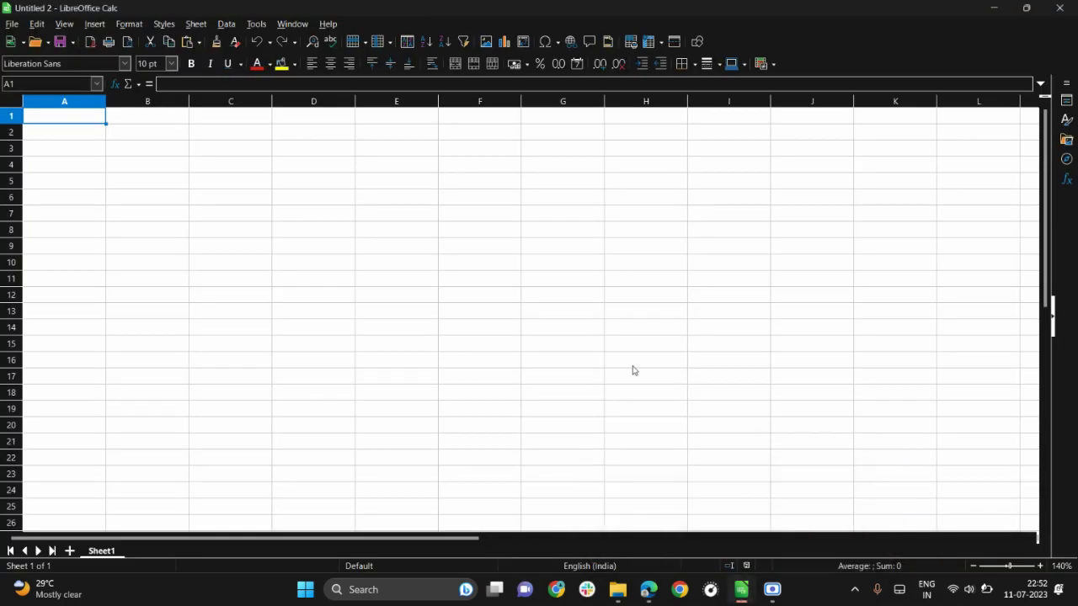
- Open the saved workbook "Grade IX Chap Spreadsheet Lec 2.ods" from the Documents folder
left_click(13, 24)
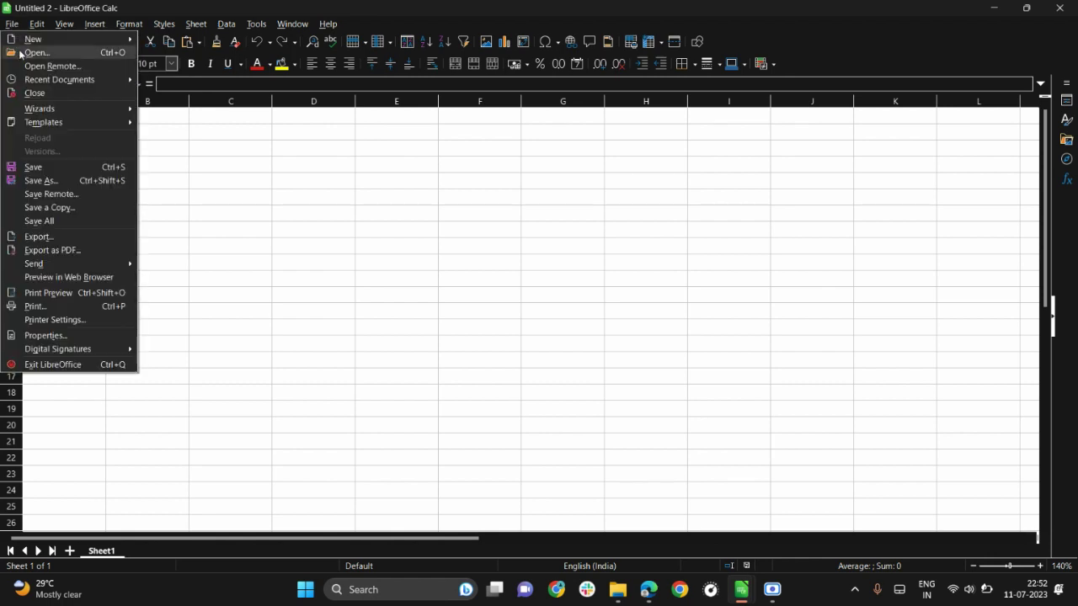
left_click(21, 53)
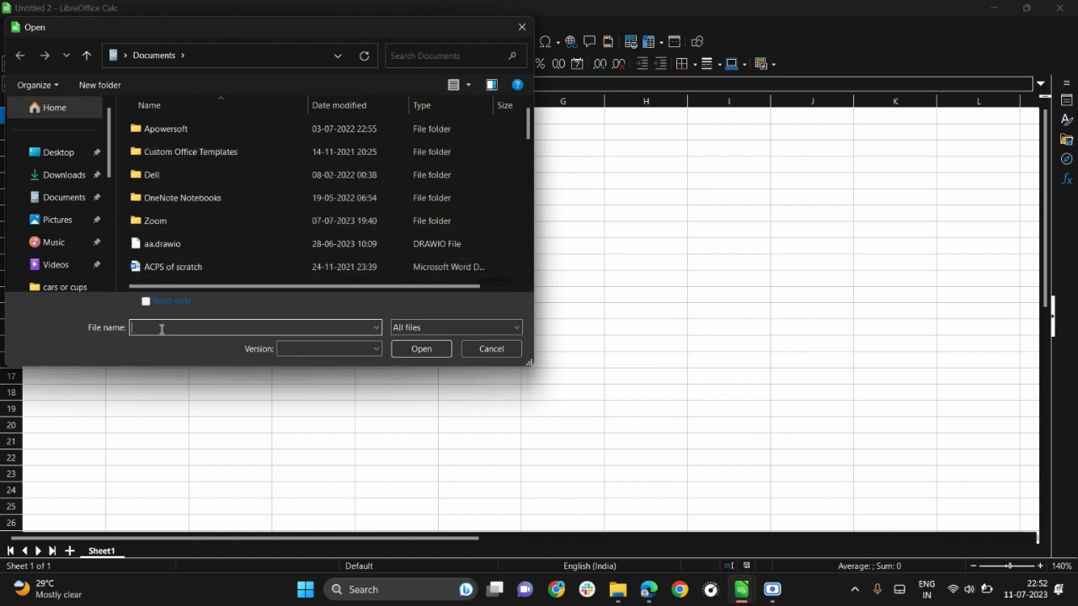
type("gra")
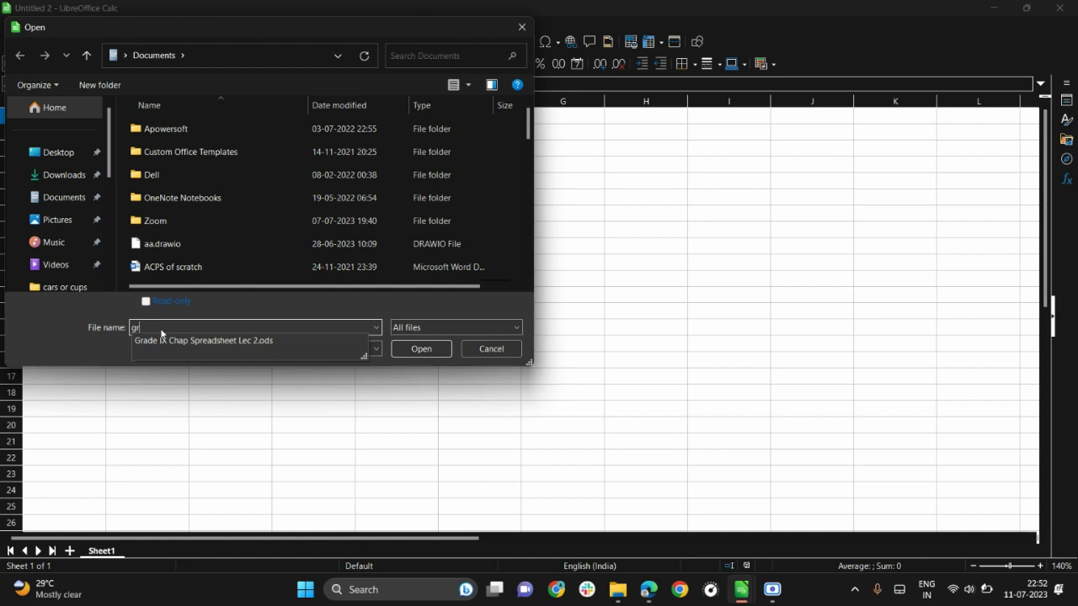
left_click(210, 341)
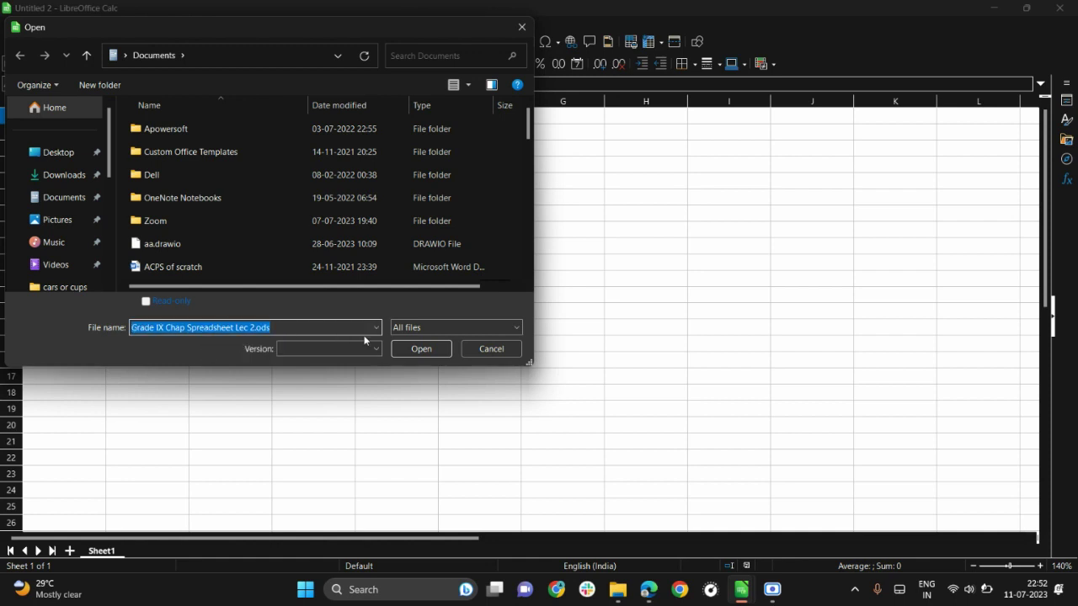
left_click(409, 352)
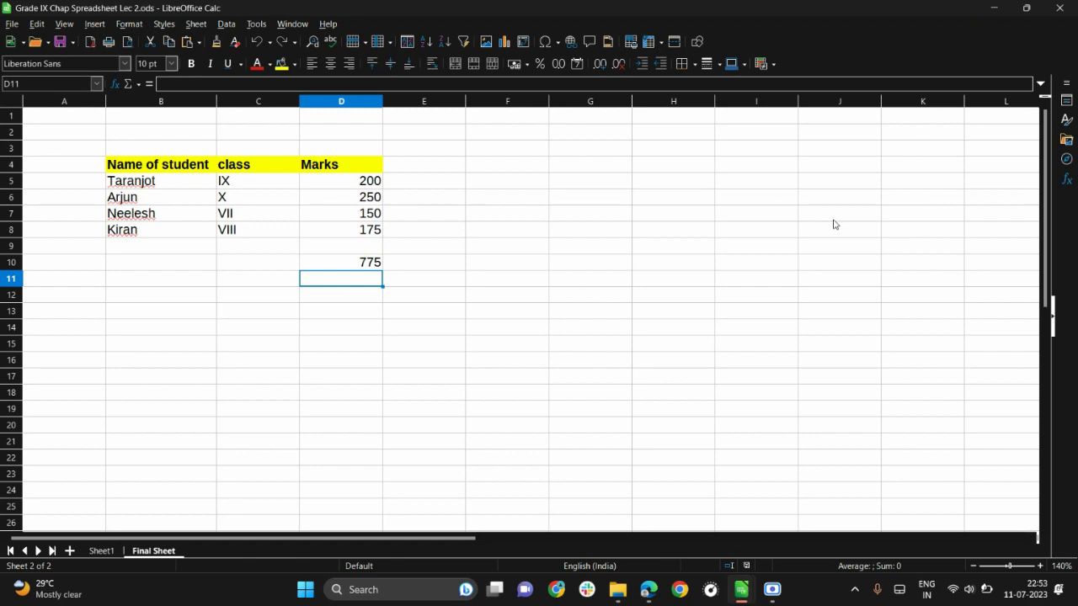
- Close the reopened Grade IX Chap Spreadsheet Lec 2 workbook
key("ctrl+w")
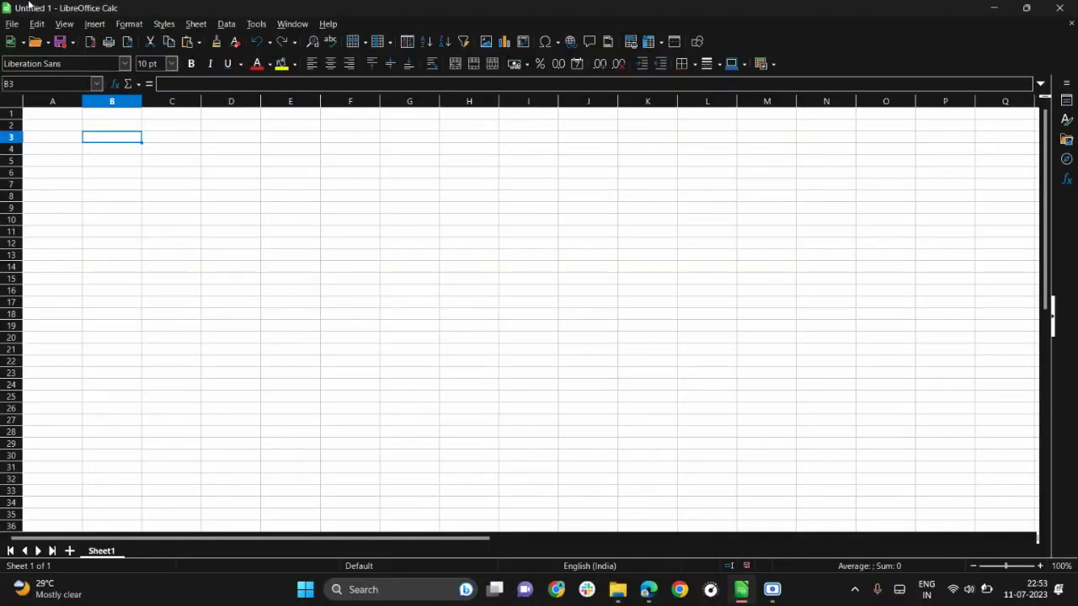
left_click(16, 23)
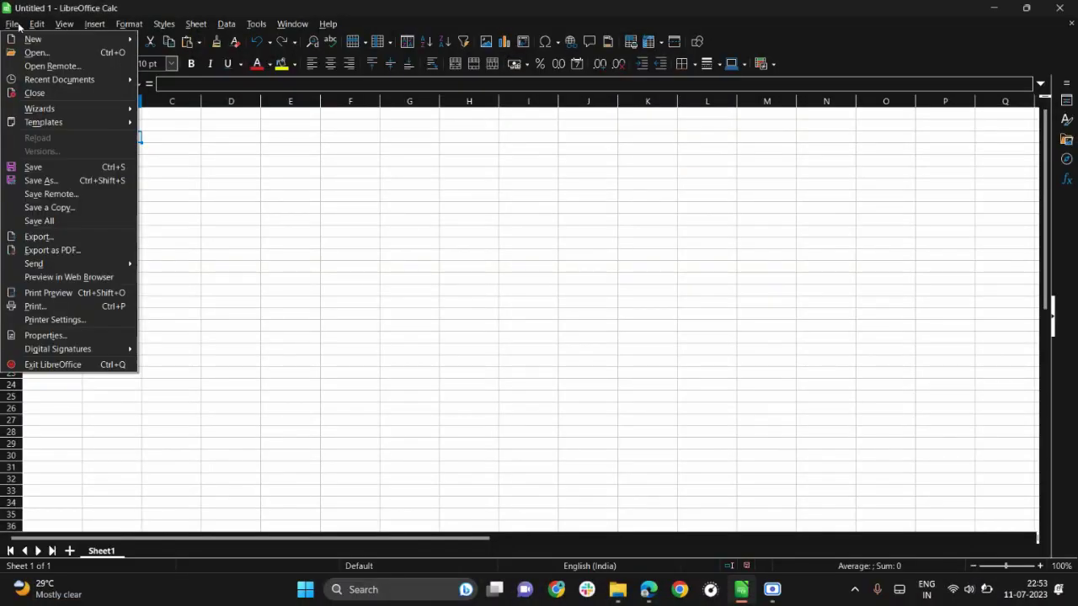
left_click(32, 93)
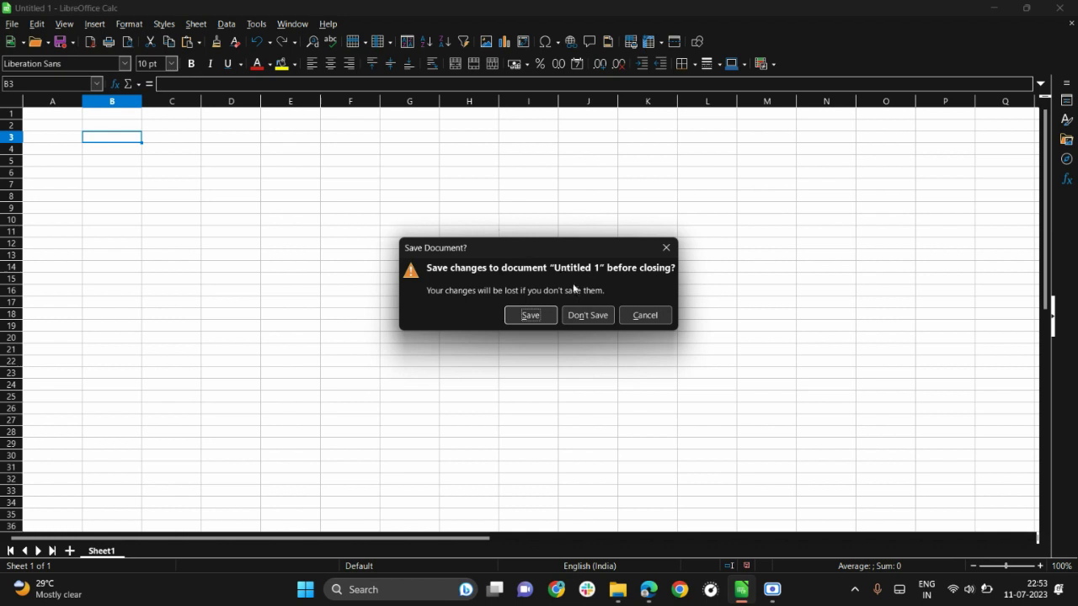
left_click(645, 315)
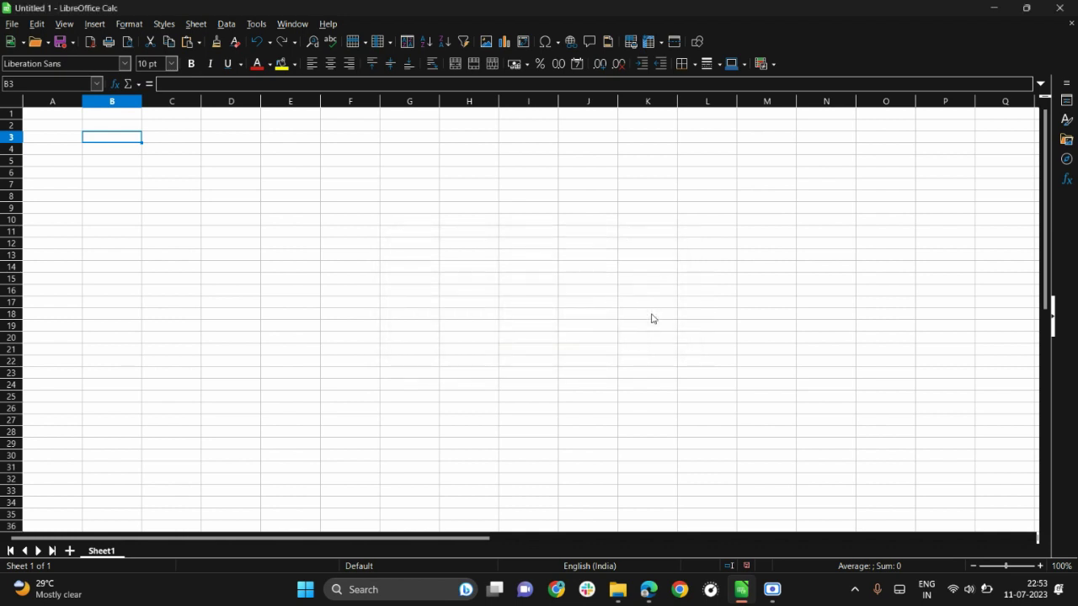